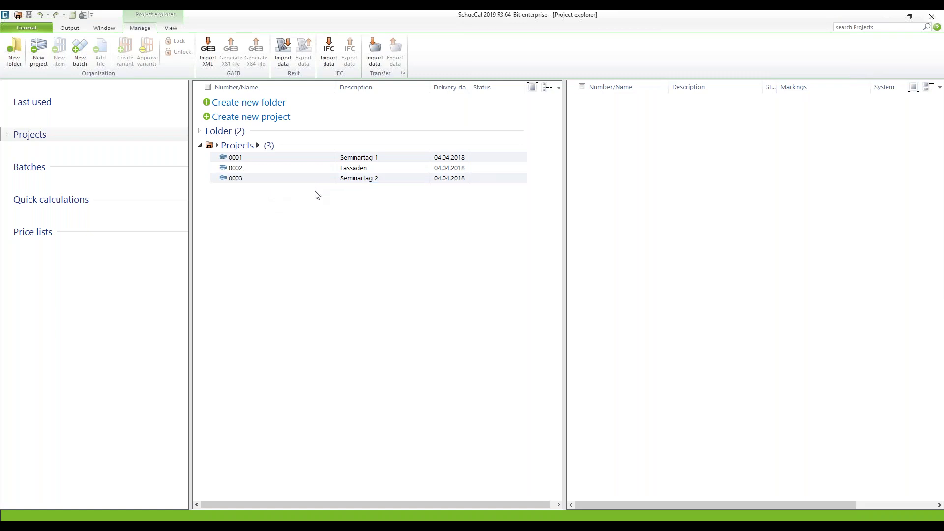
Show project 0001 Seminartag 1's items, select Position 003, then switch to the Batches overview.
click(350, 158)
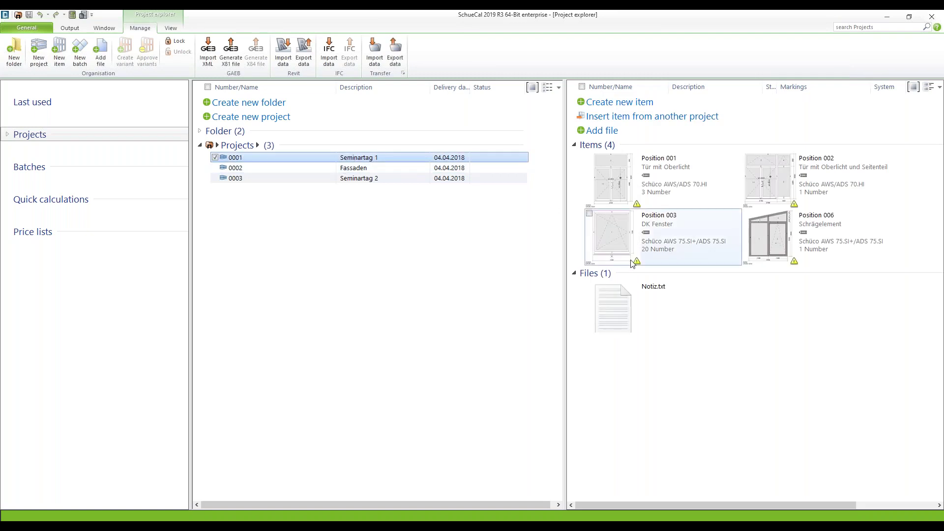
click(675, 255)
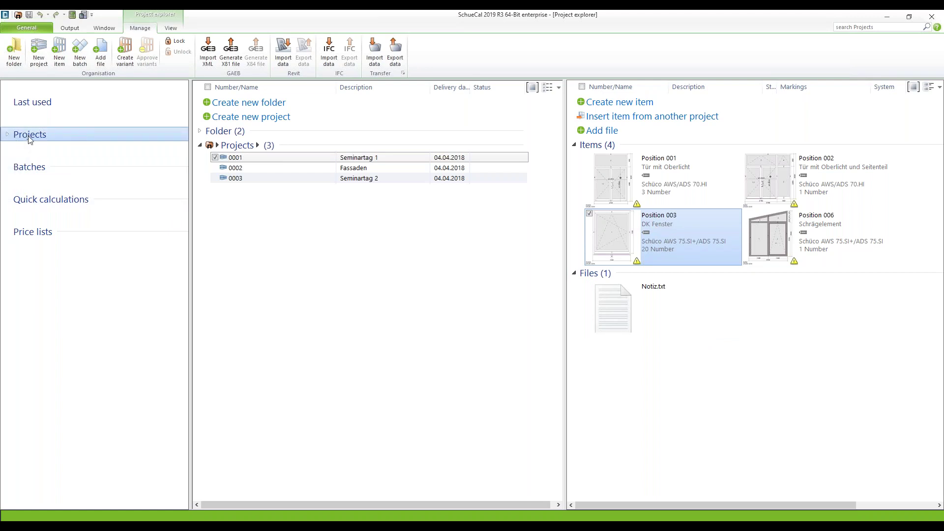
click(32, 168)
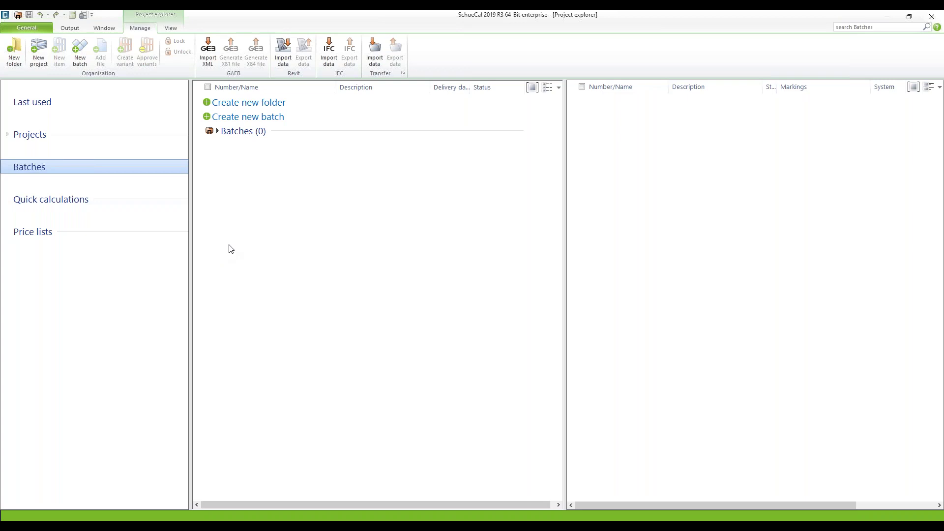
Add a new empty batch named 'Batch 1' in the Batches view.
click(262, 205)
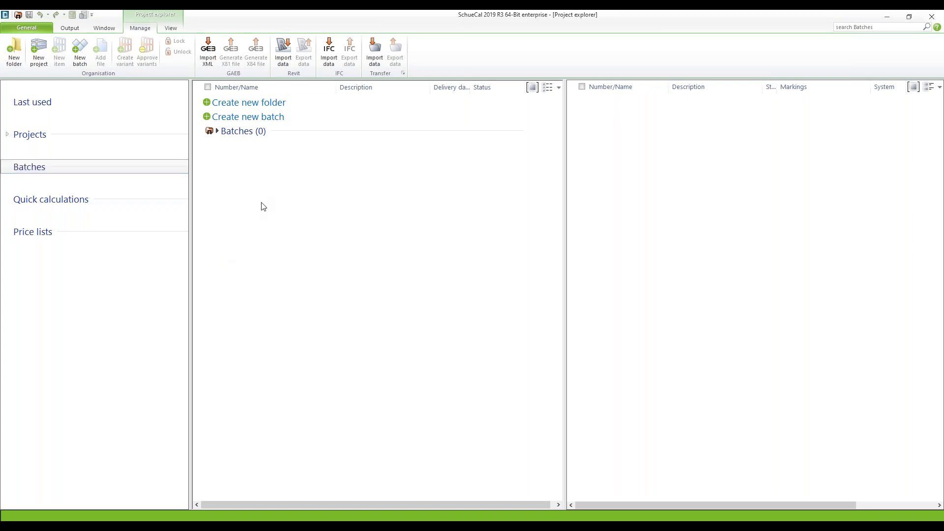
click(243, 117)
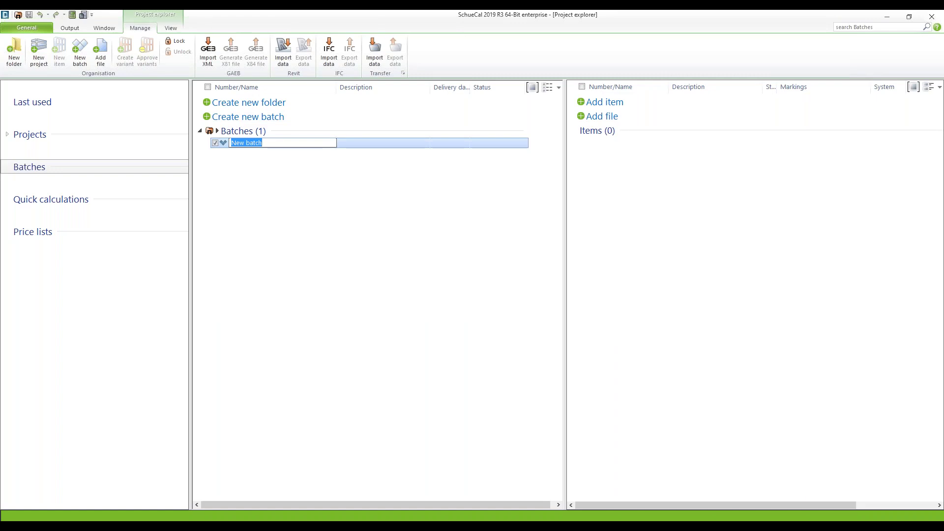
text(Batch 1)
key(Return)
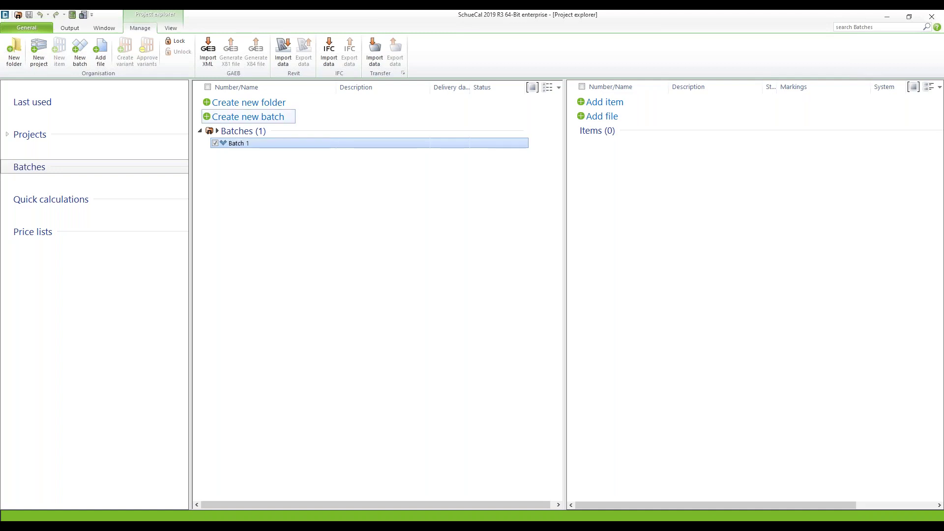
Open Batch 1 and pick 15 April 2020 as its completion date.
double_click(239, 143)
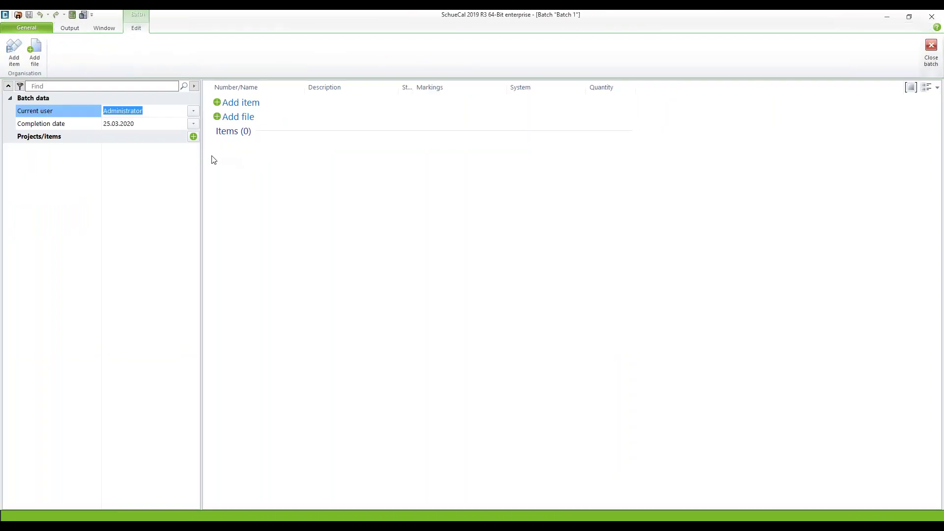
click(44, 126)
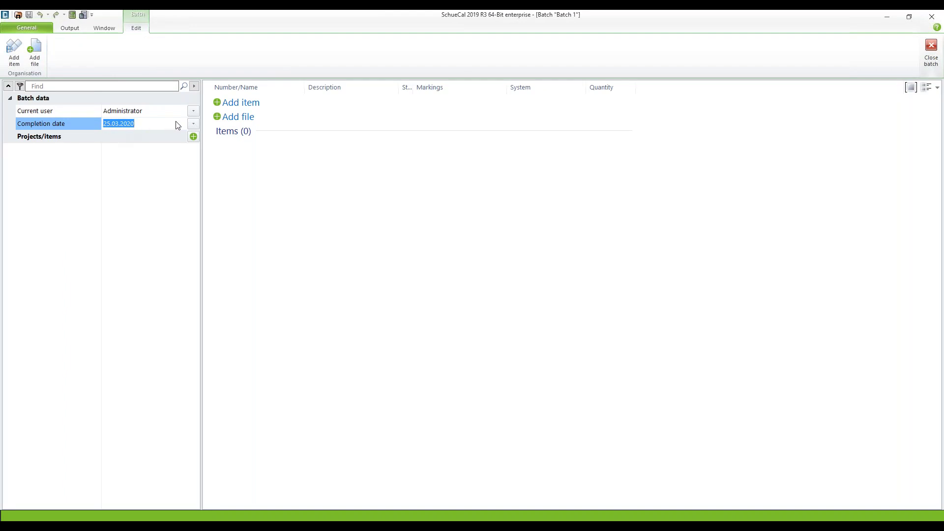
click(193, 123)
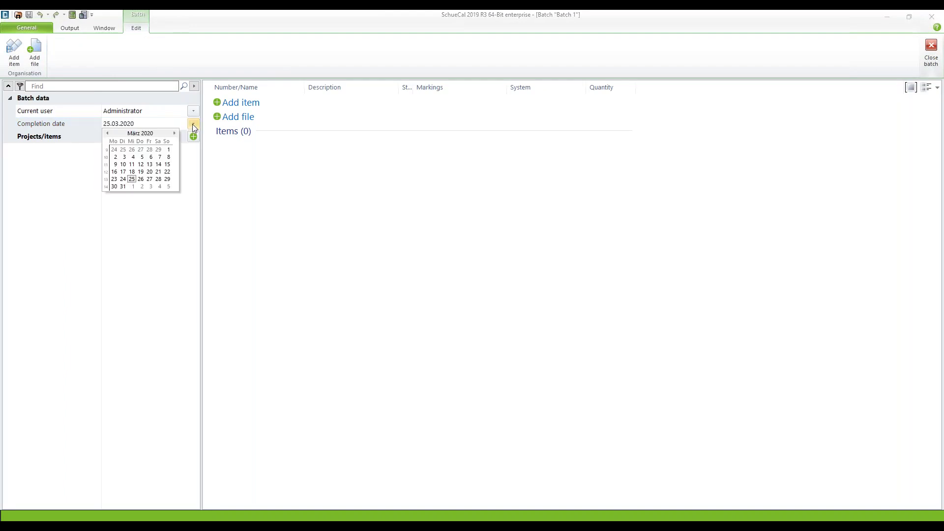
click(174, 133)
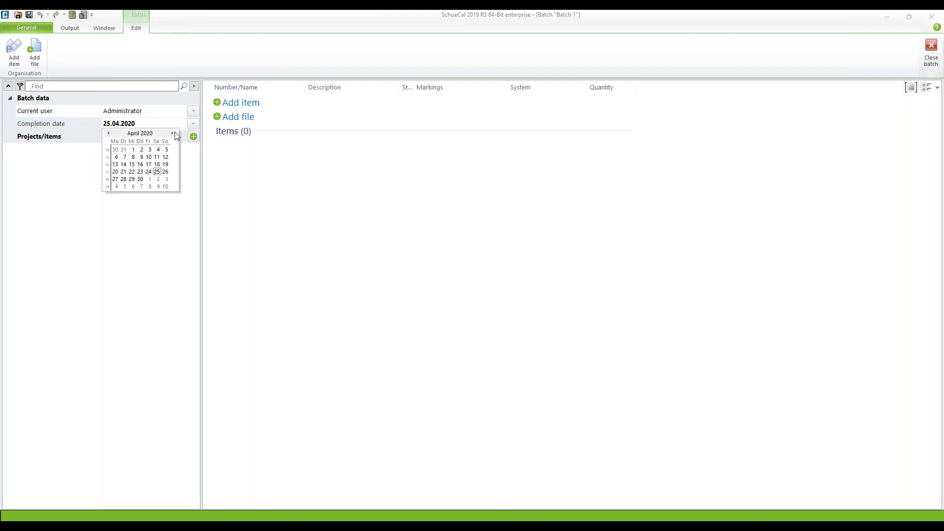
click(132, 165)
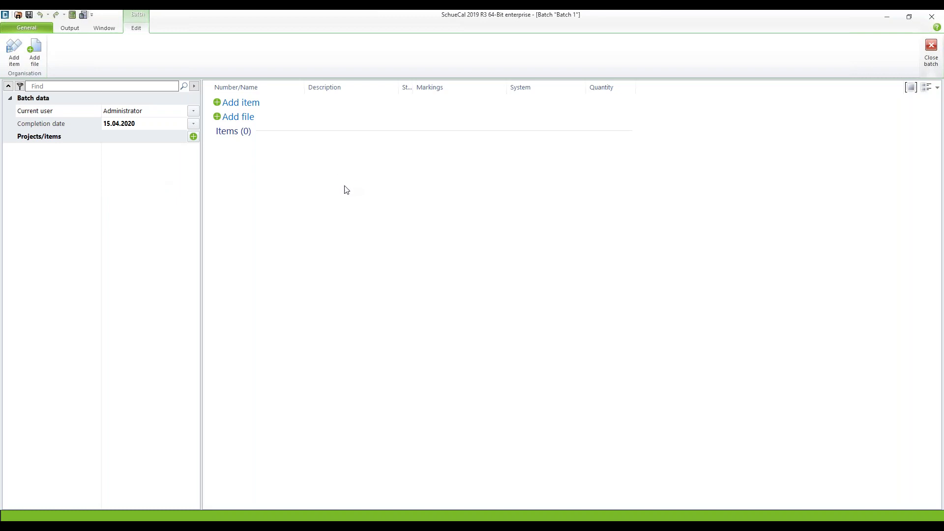
Add Position 001 from project 0001 to Batch 1.
click(242, 108)
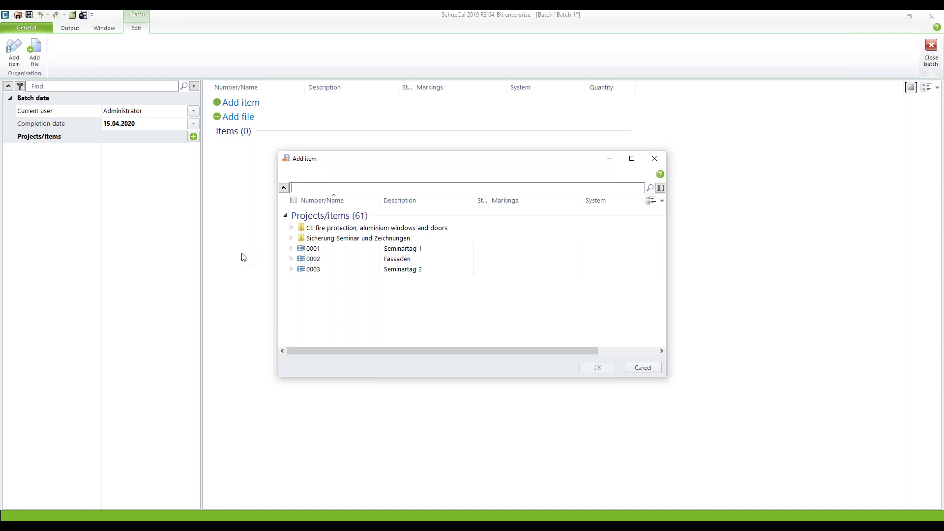
click(291, 249)
scroll(292, 252, down, 1)
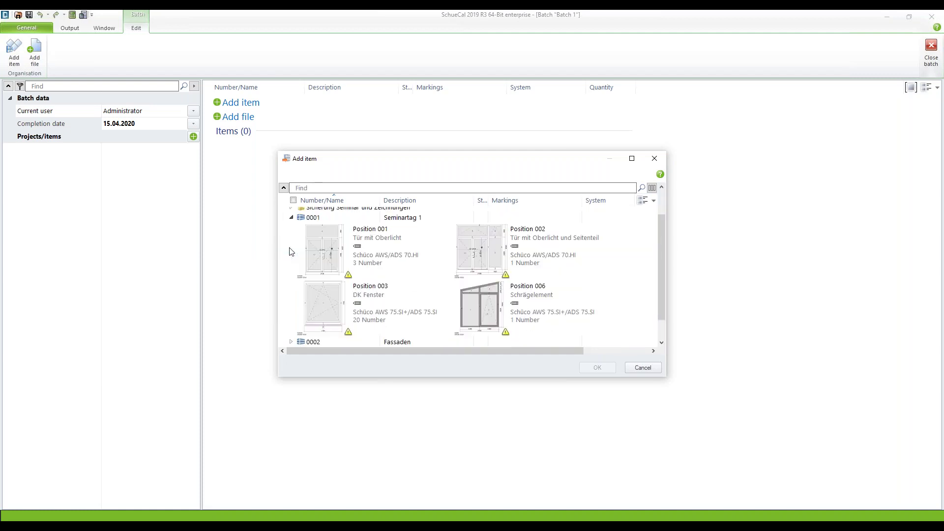
click(387, 245)
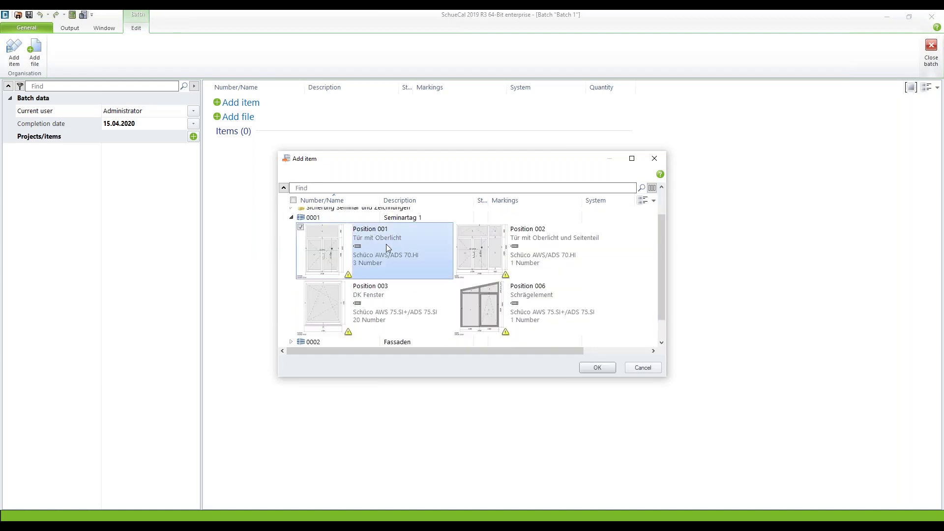
click(596, 368)
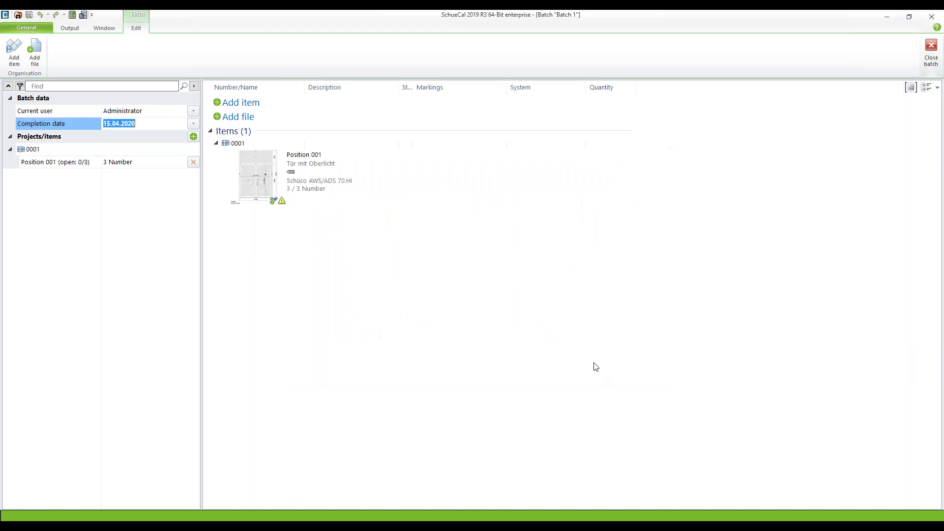
Set Position 001's batch quantity to 2 of its 3.
click(115, 164)
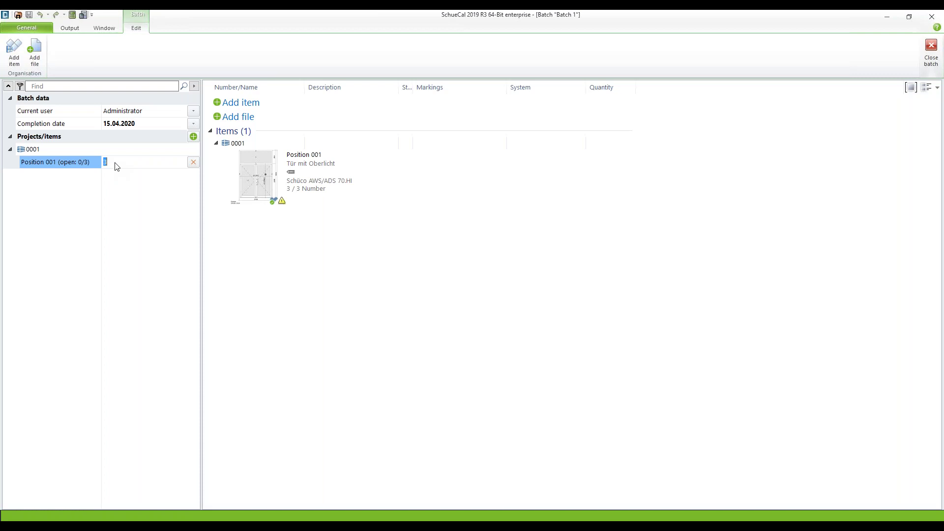
text(2)
key(Return)
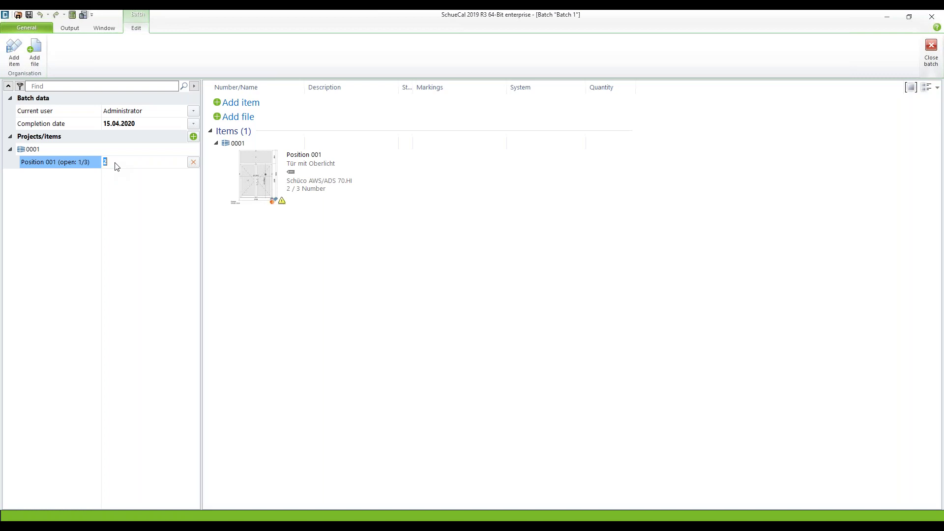
click(303, 190)
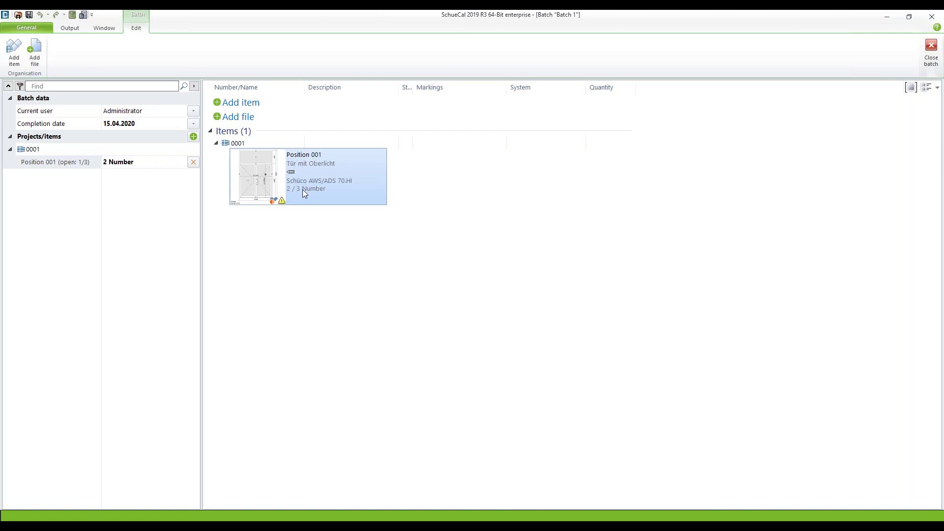
click(325, 236)
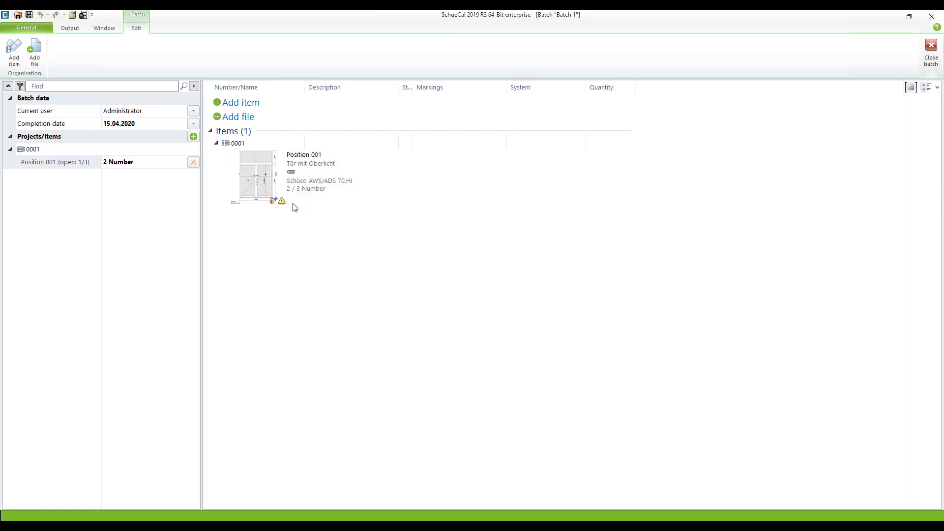
Add Position 003 from project 0001 to Batch 1.
click(249, 108)
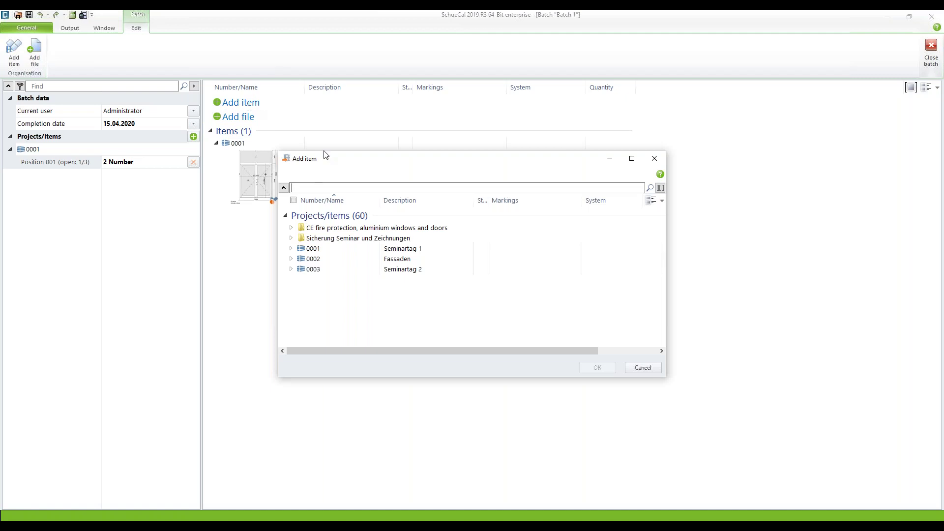
click(291, 248)
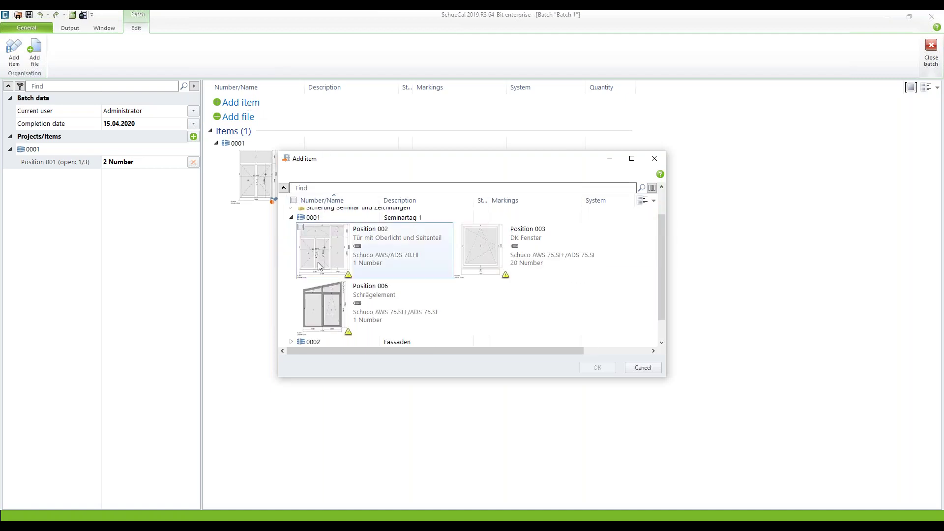
click(530, 249)
click(597, 368)
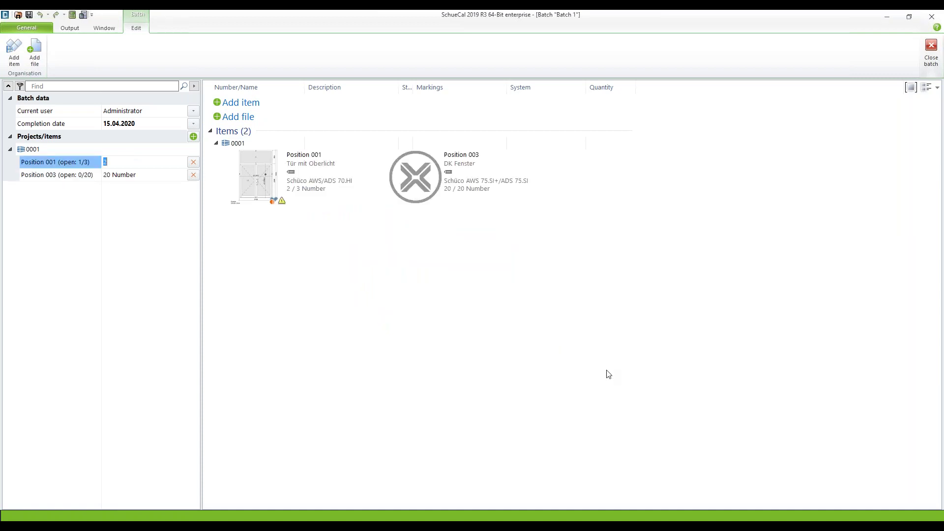
Set Position 003's batch quantity to 12 of its 20.
click(136, 176)
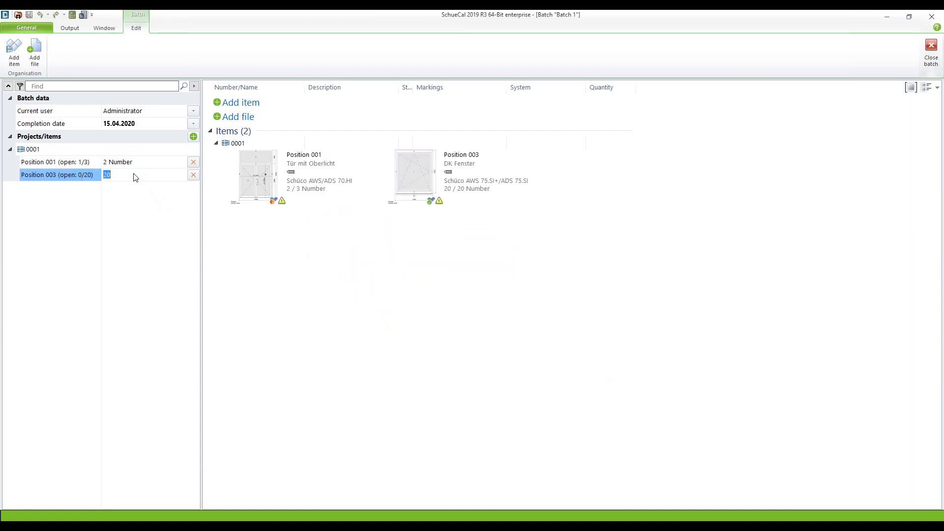
text(12)
key(Return)
click(241, 104)
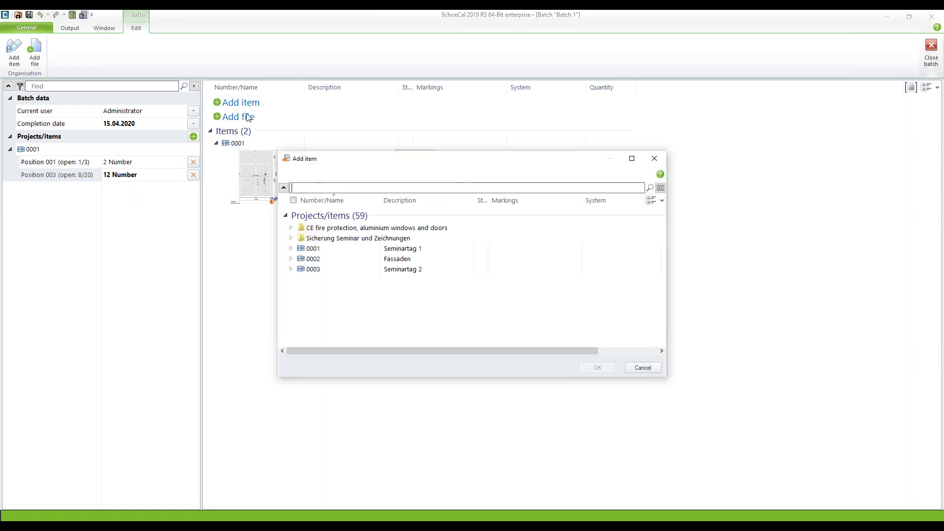
Add Position 004 from project 0002 to Batch 1.
click(291, 259)
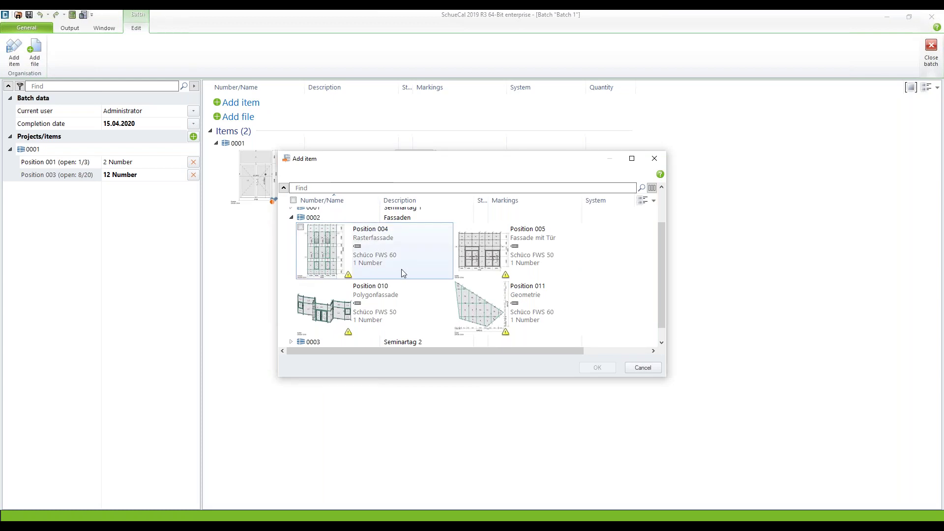
click(351, 247)
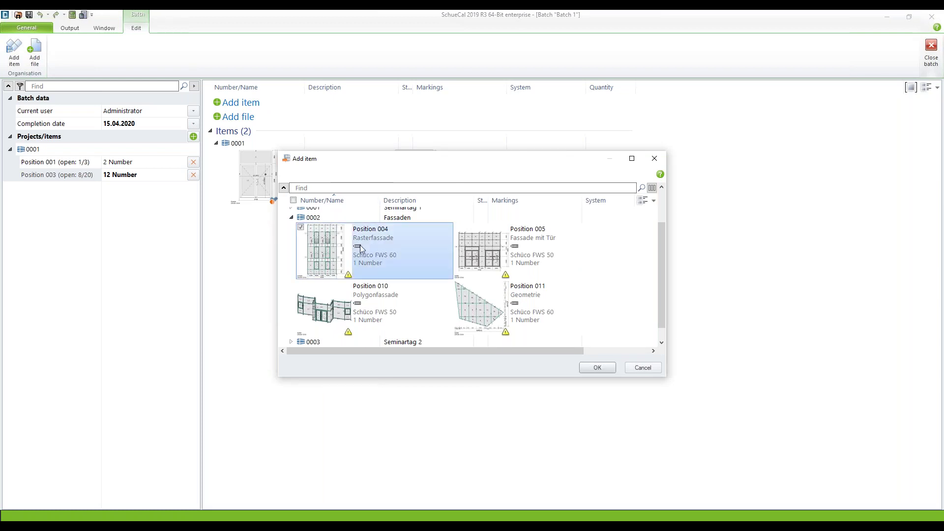
click(610, 369)
Add Position 008 from project 0003 with quantity 3 of 5, then close Batch 1.
click(240, 104)
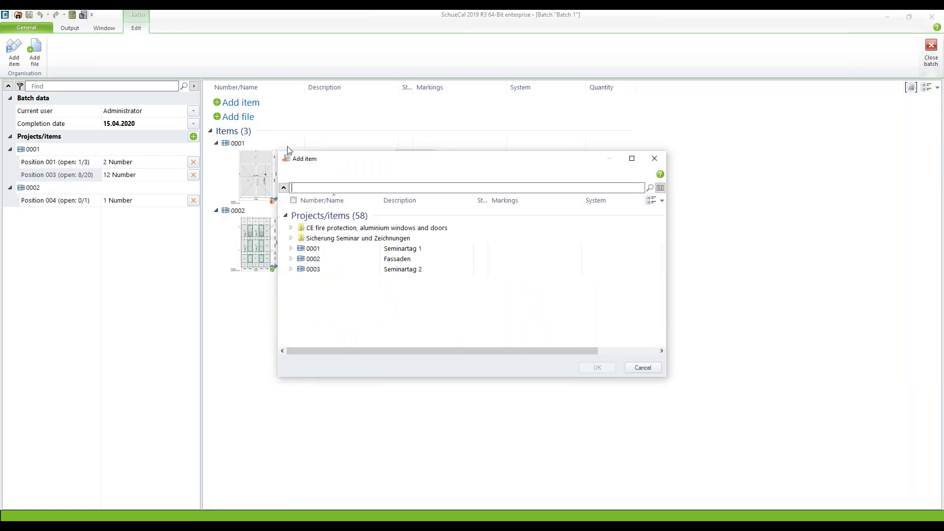
click(292, 270)
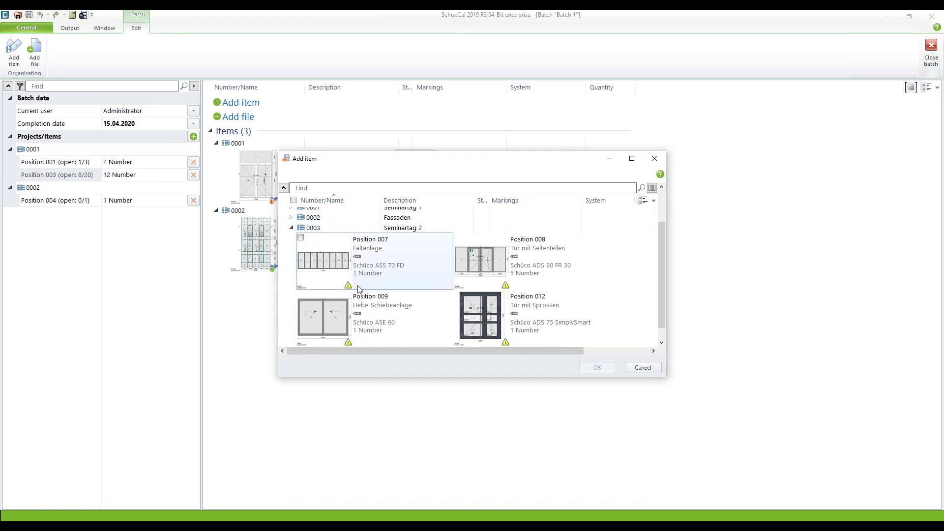
click(556, 256)
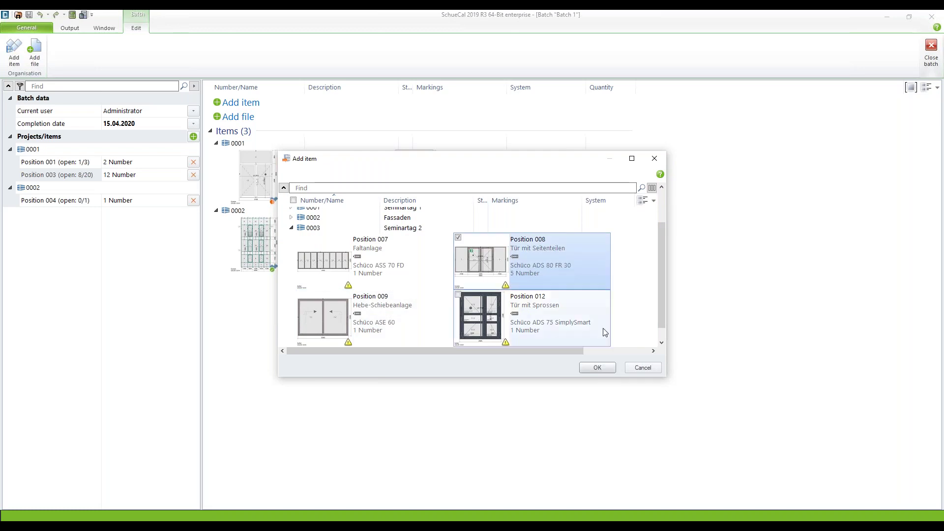
click(600, 369)
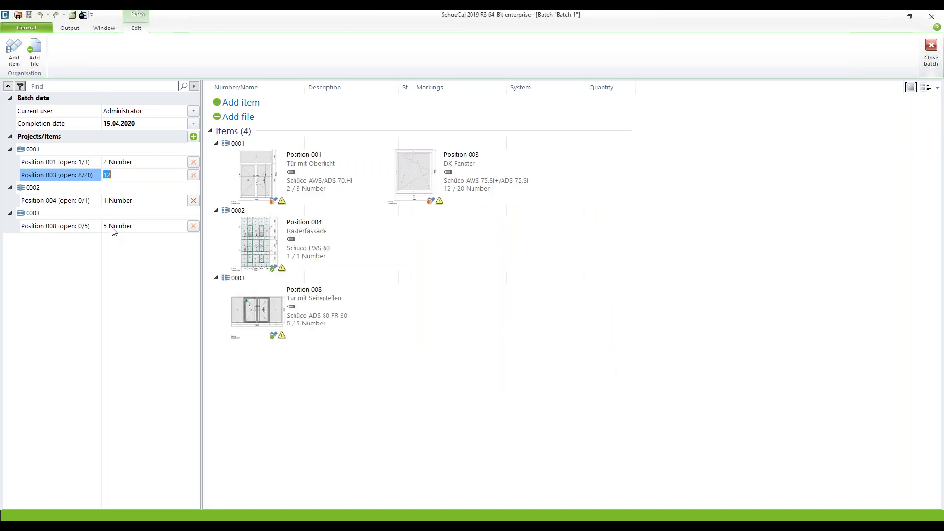
click(113, 229)
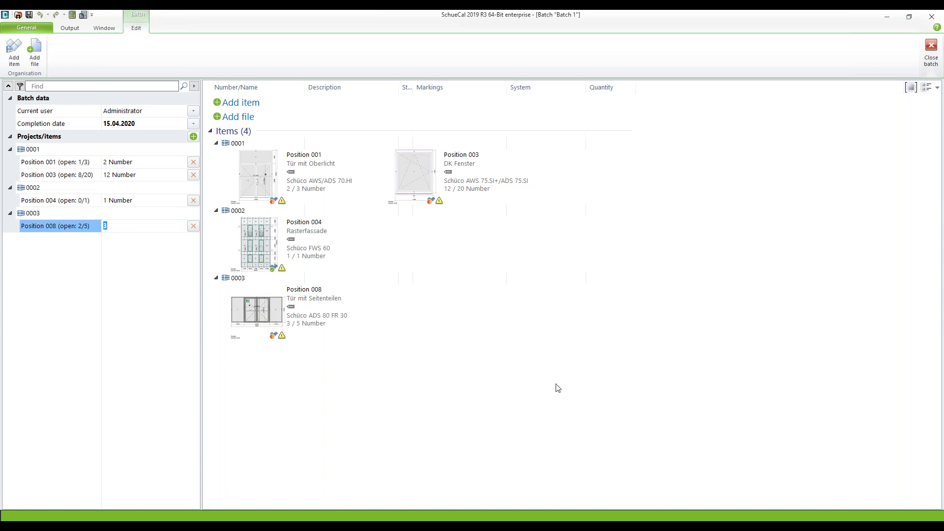
key(Tab)
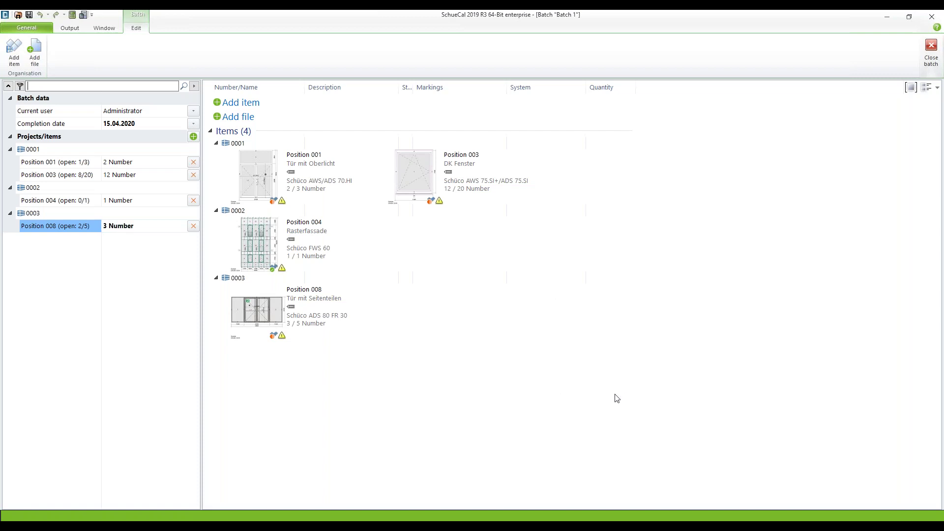
click(926, 59)
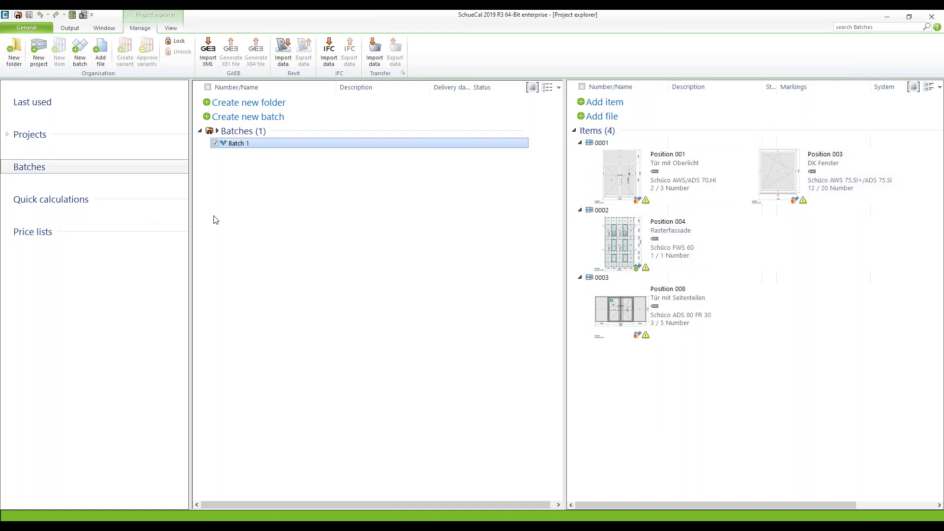
Deselect Batch 1 and create a new batch named 'Batch 2'.
click(247, 199)
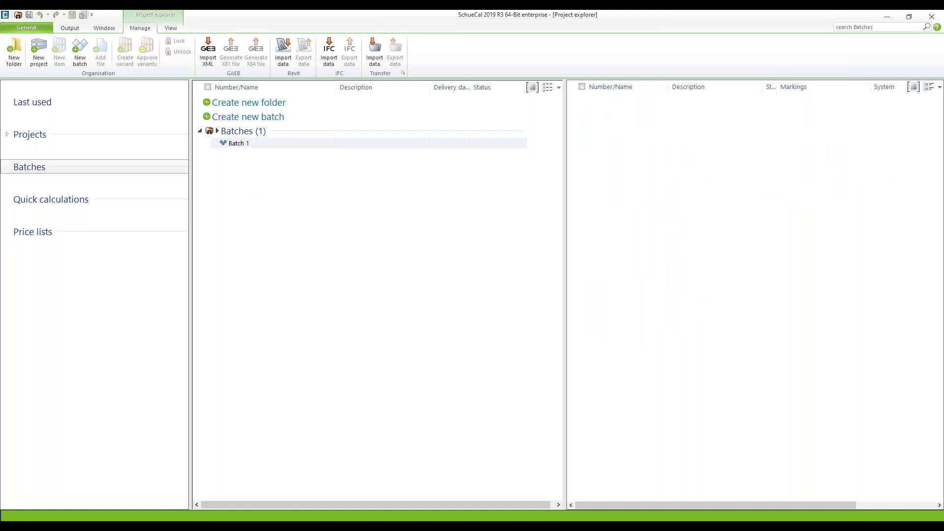
click(253, 119)
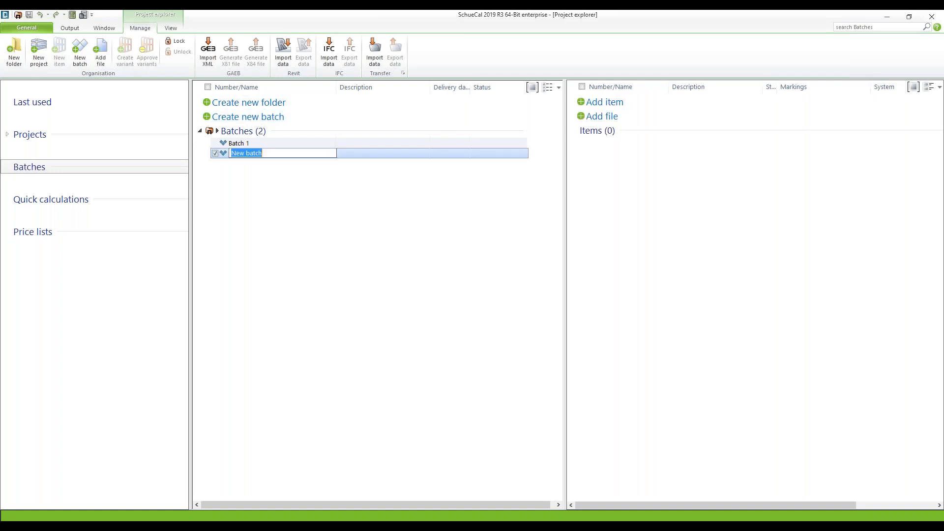
text(Batch 2)
Commit the Batch 2 name, open it, and set its completion date to 29 April 2020.
key(Return)
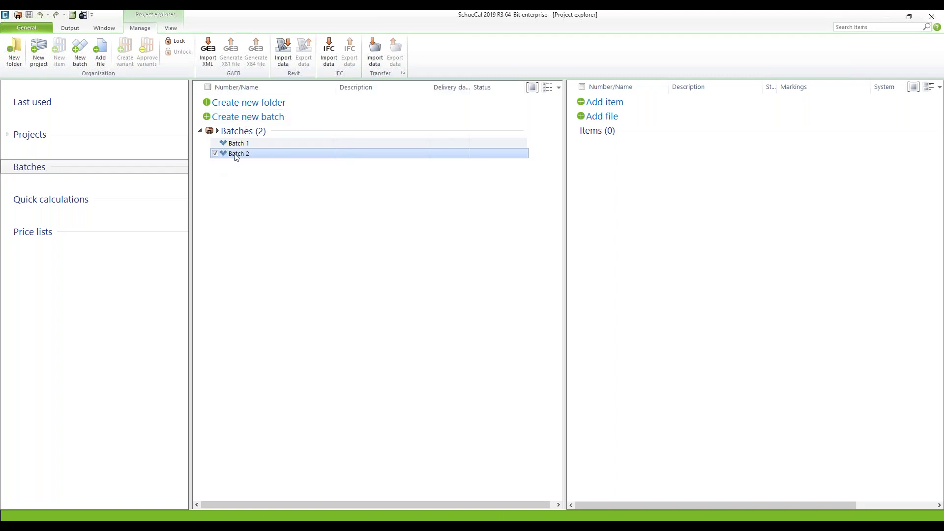
double_click(233, 154)
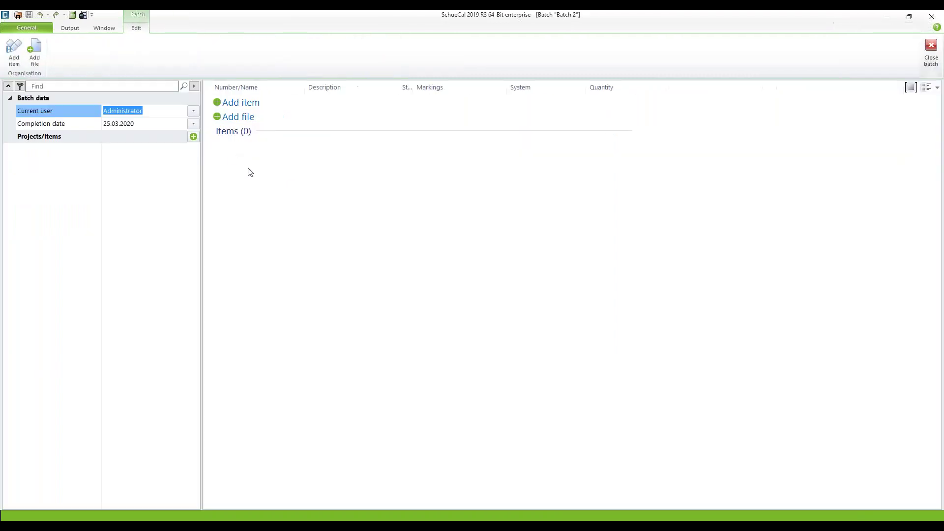
click(193, 124)
click(177, 133)
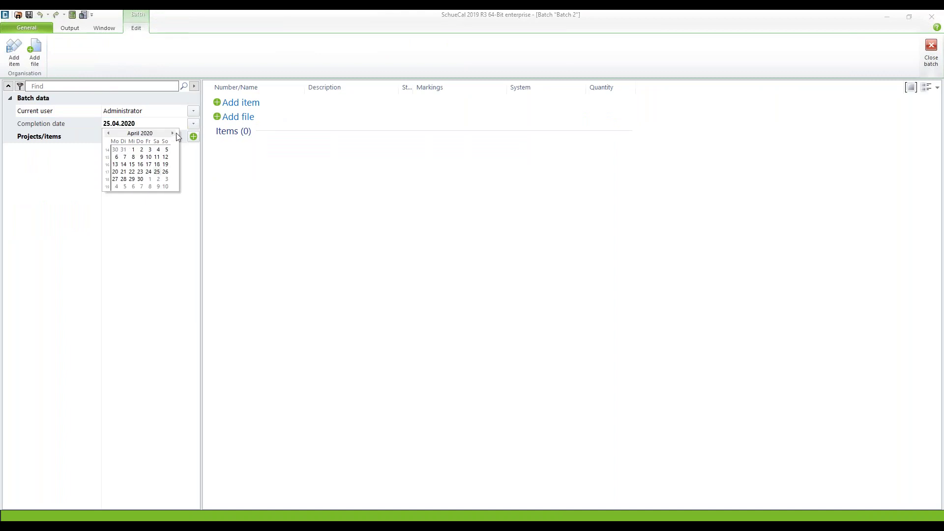
click(133, 180)
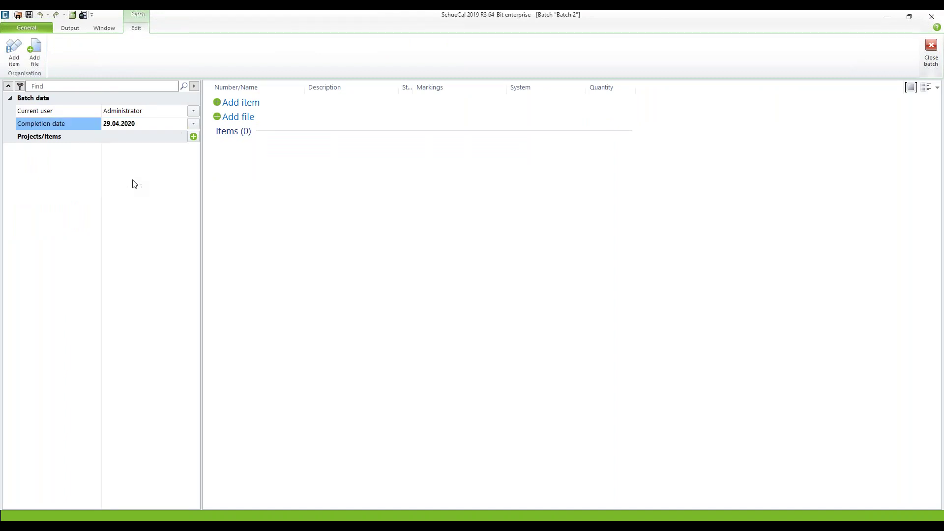
Add Positions 001 and 003 from project 0001 and Position 008 from project 0003 to Batch 2.
click(243, 104)
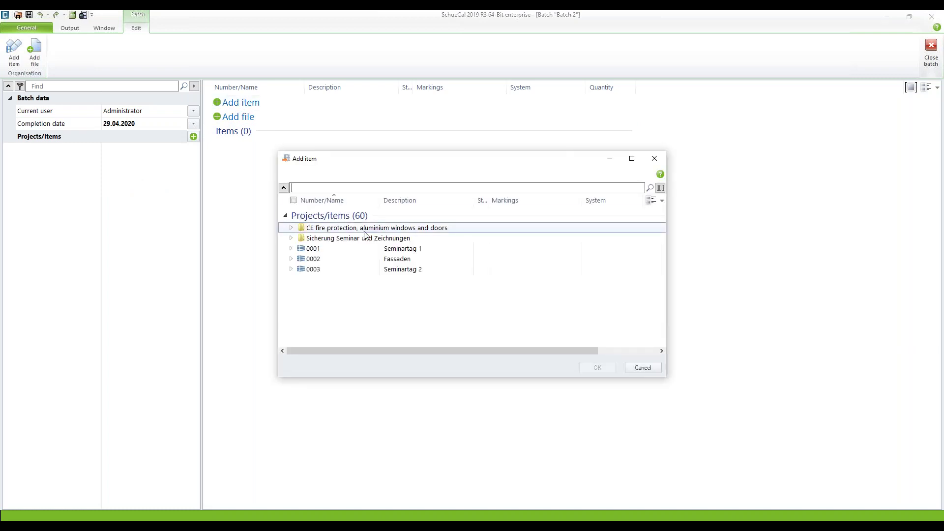
click(291, 250)
click(391, 248)
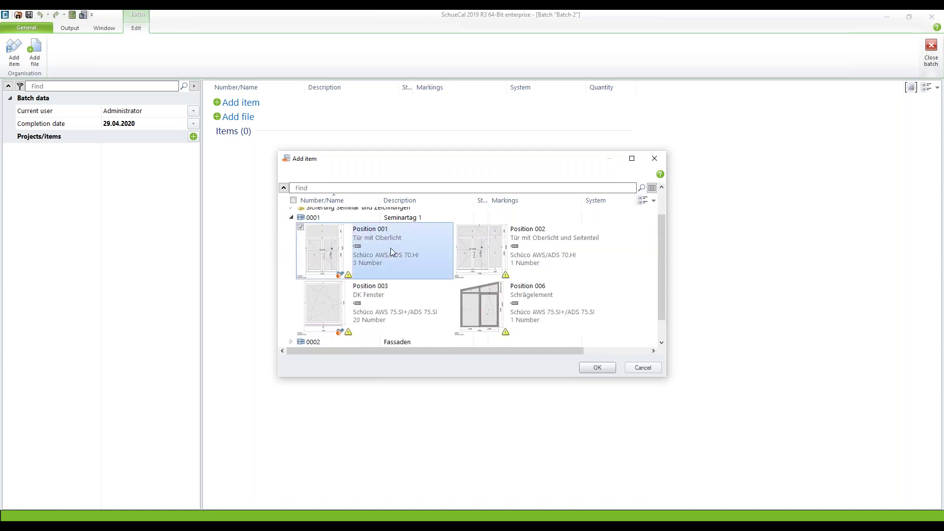
click(601, 368)
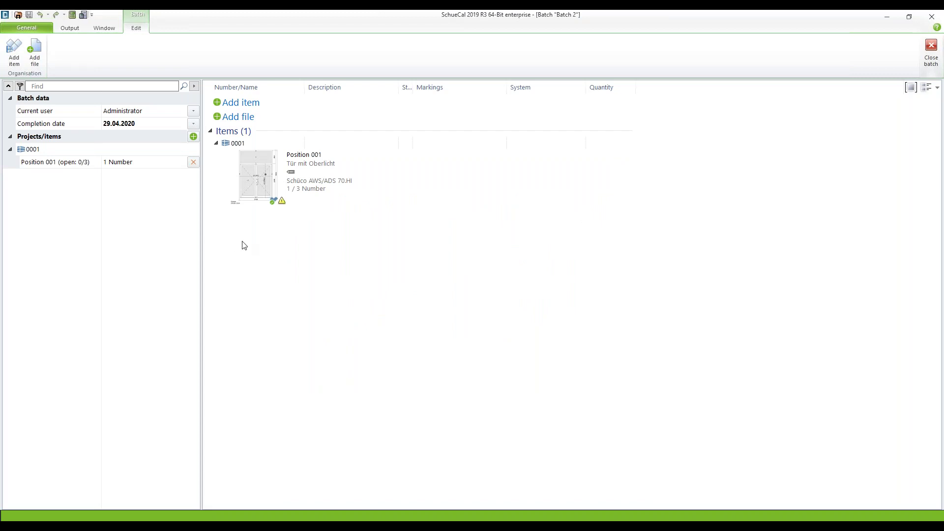
click(241, 103)
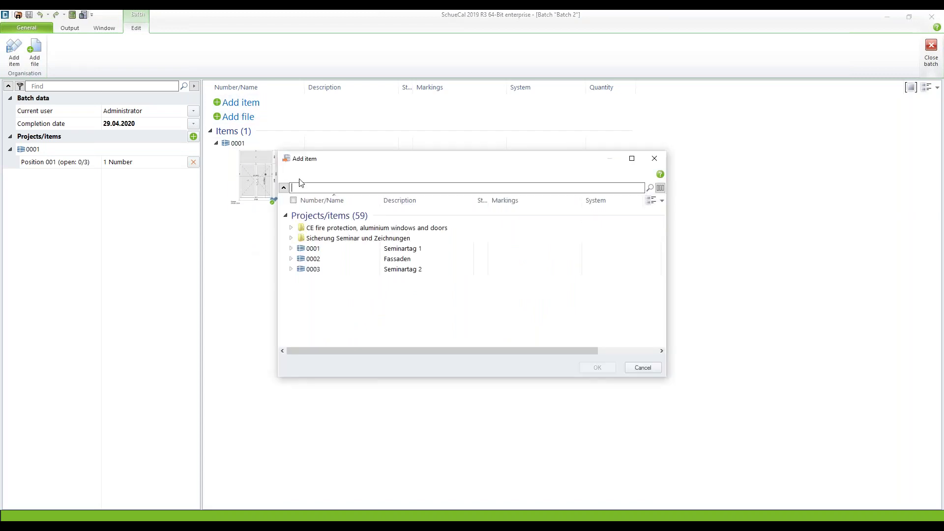
click(292, 248)
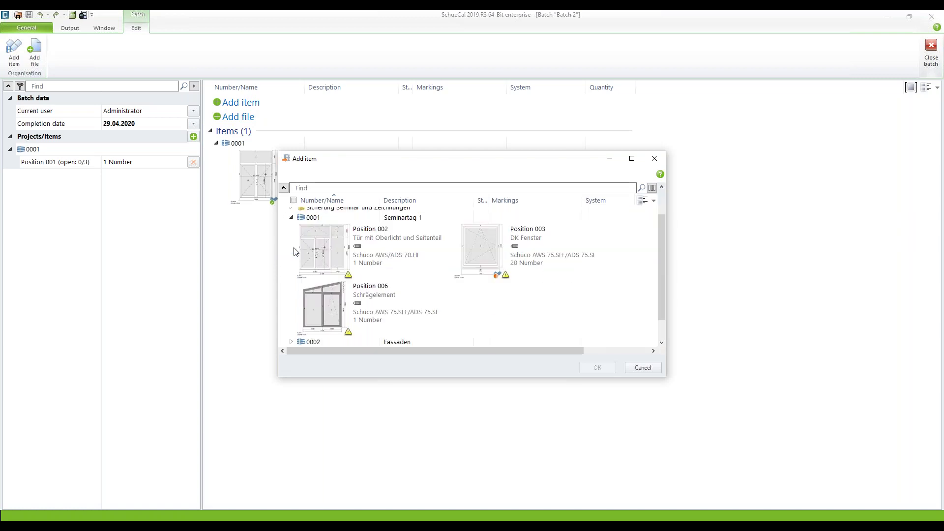
click(563, 252)
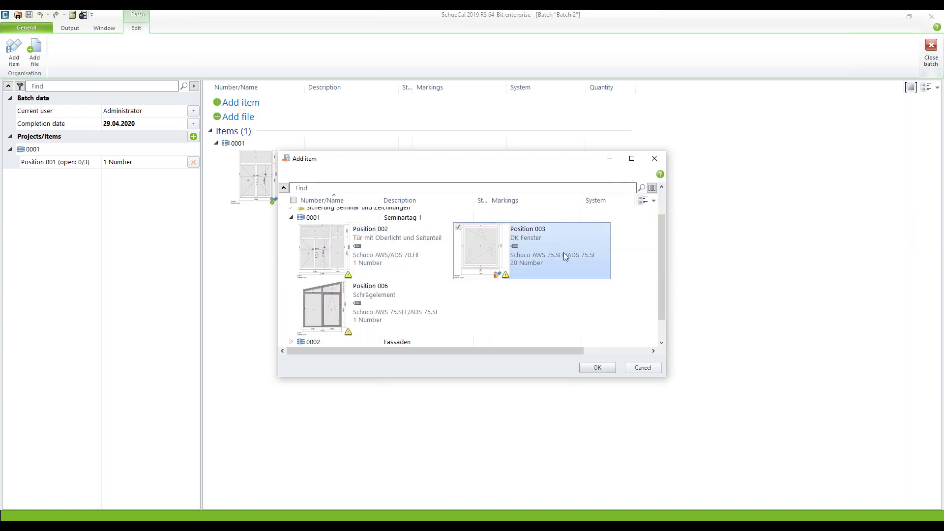
click(609, 370)
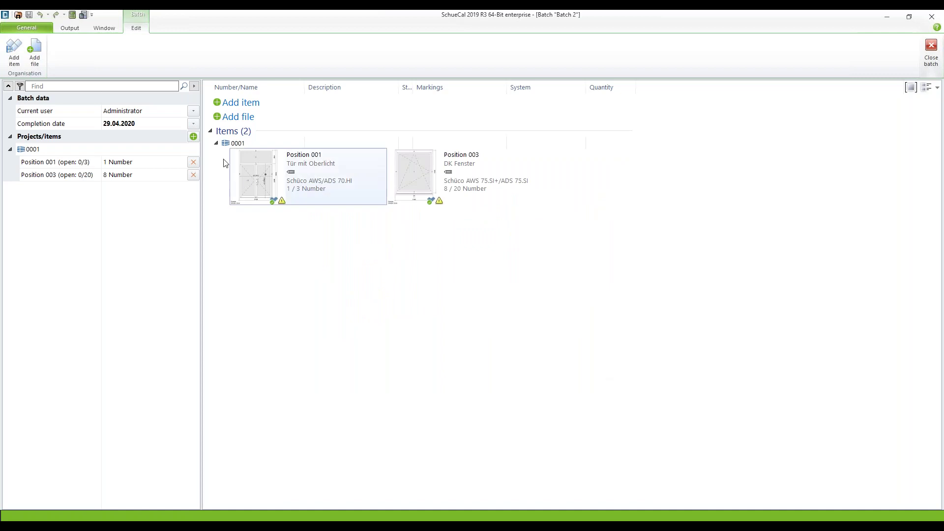
click(240, 105)
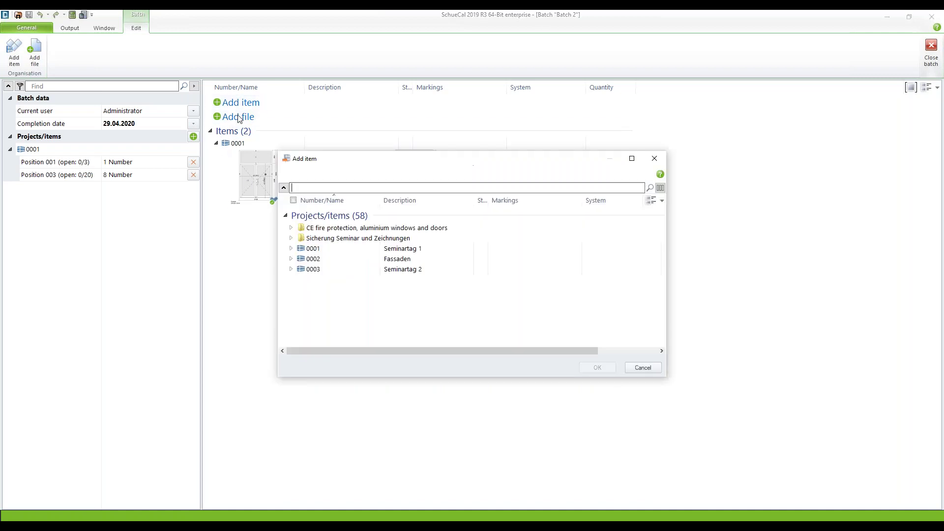
click(291, 270)
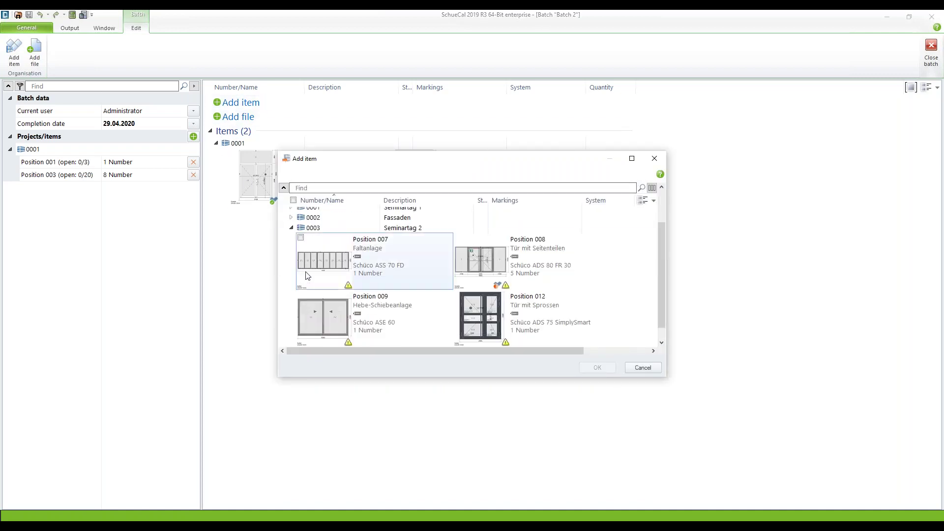
click(547, 260)
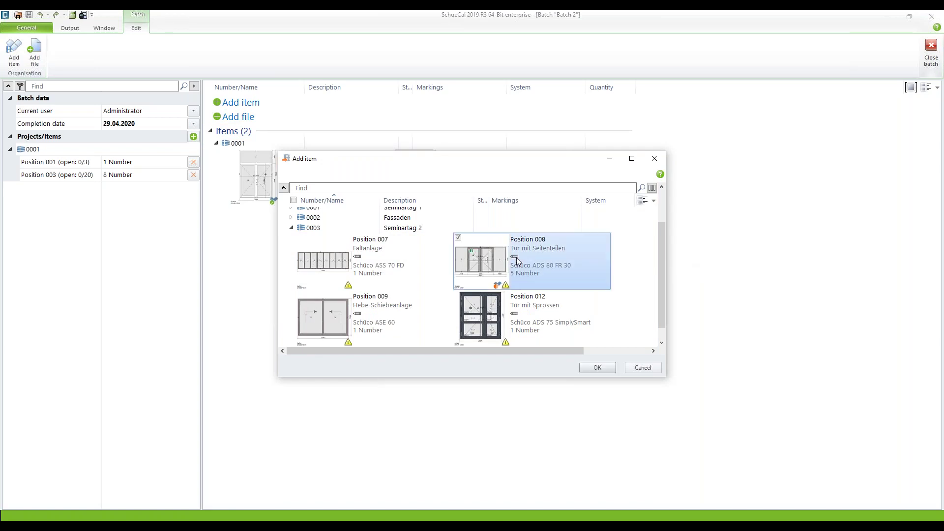
click(603, 368)
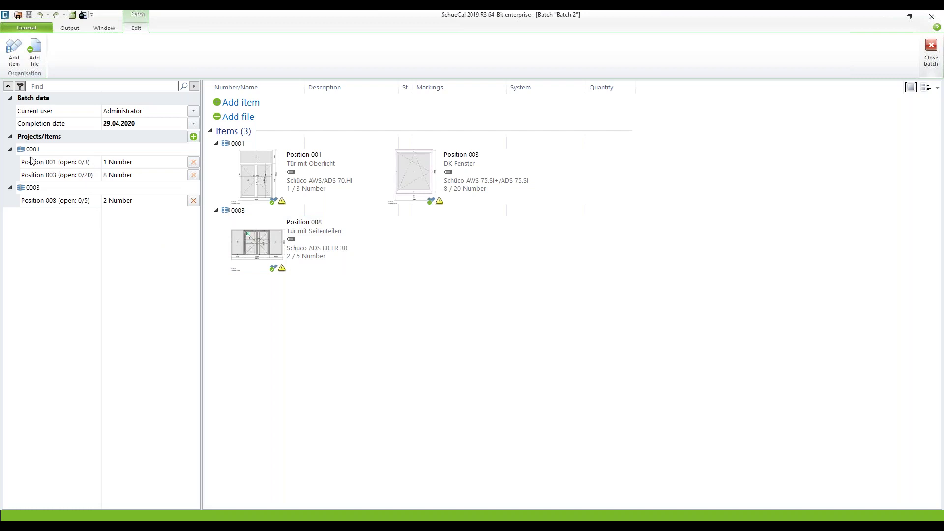
click(62, 165)
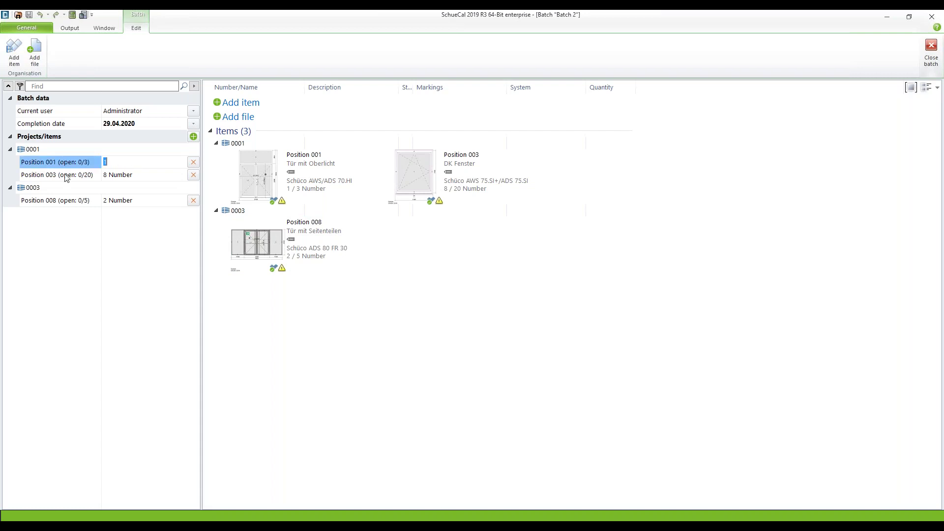
click(64, 177)
click(64, 201)
click(72, 167)
click(70, 178)
click(67, 199)
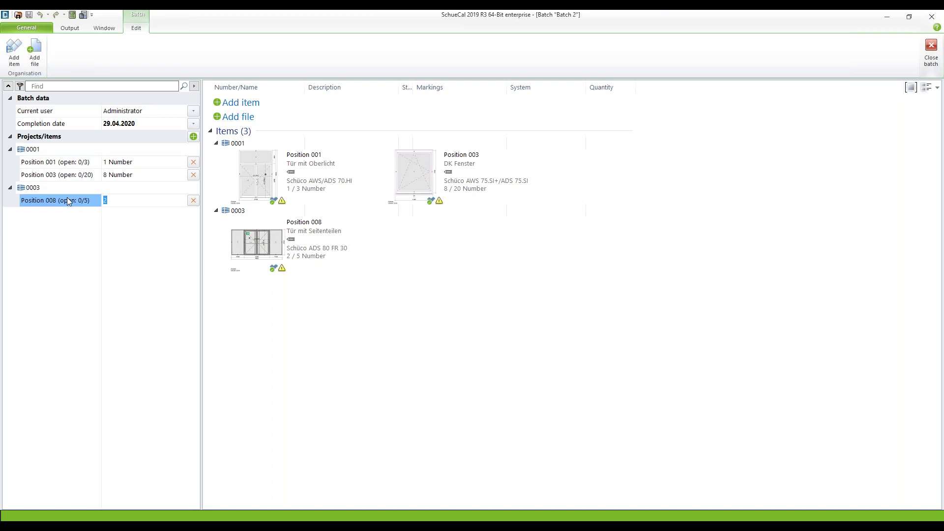
click(77, 164)
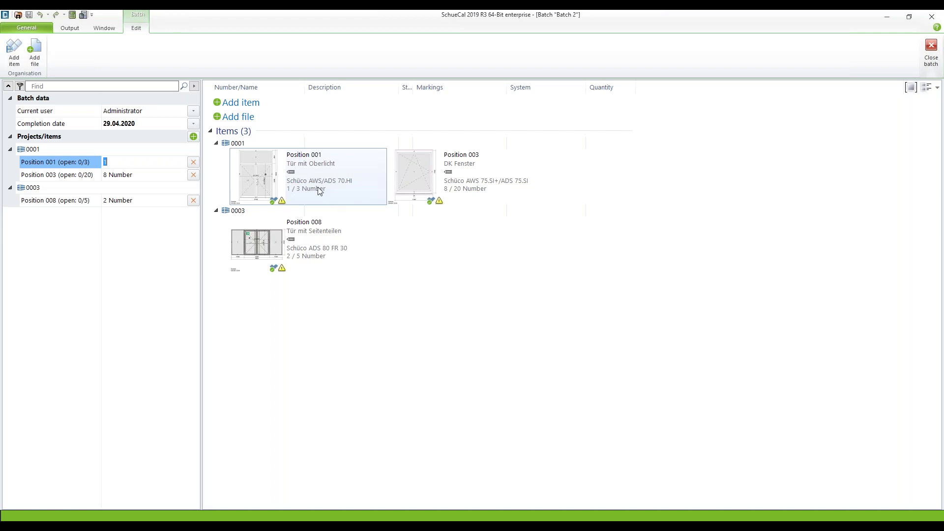
click(469, 328)
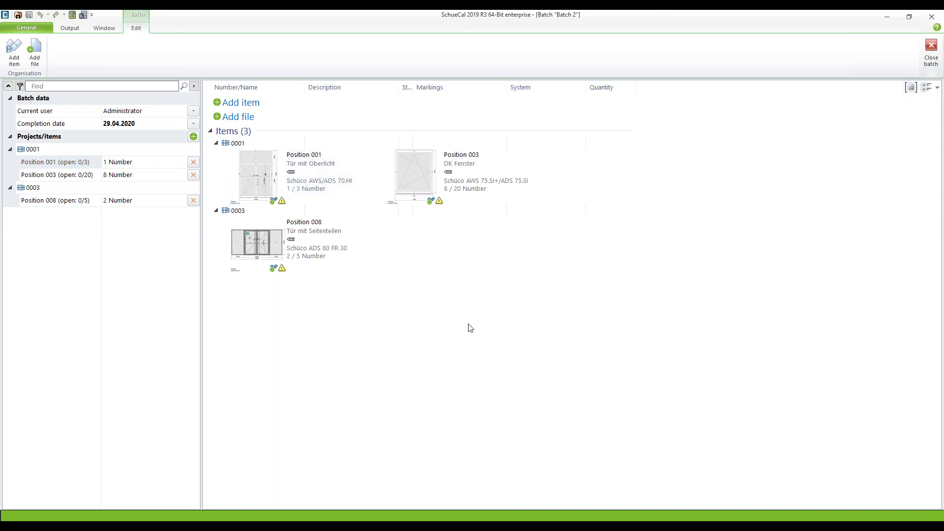
click(121, 202)
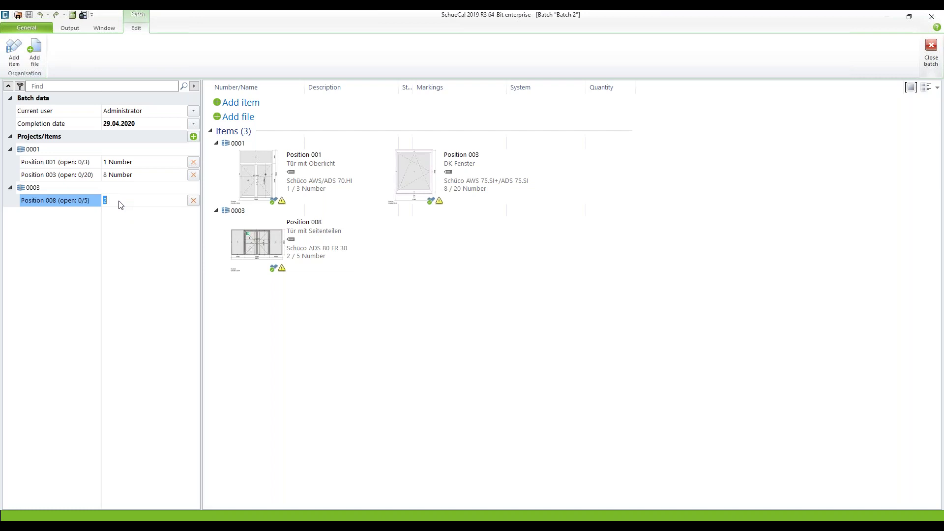
text(4)
key(Return)
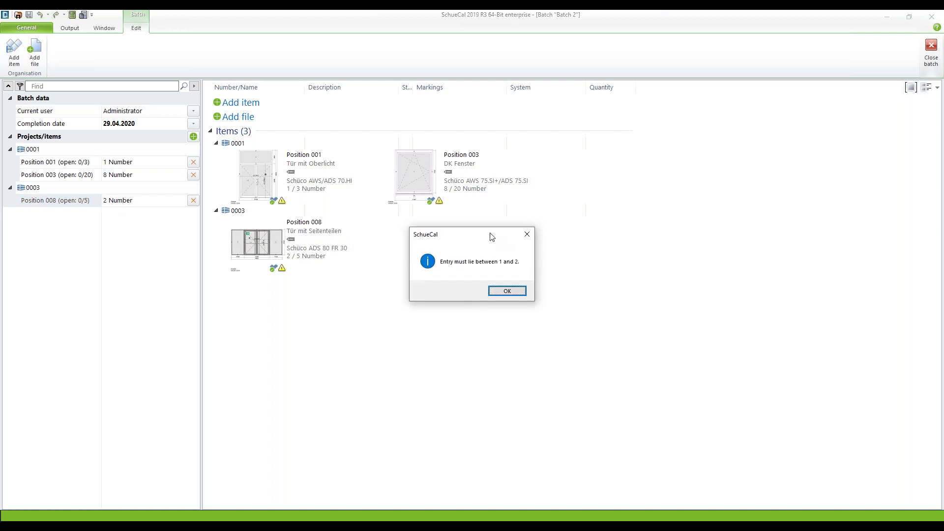
drag(492, 237, 452, 237)
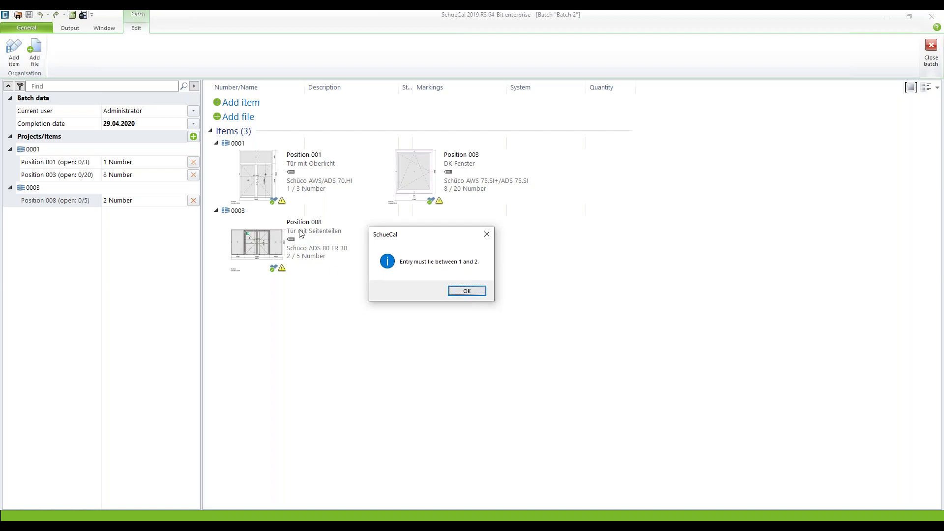
click(473, 293)
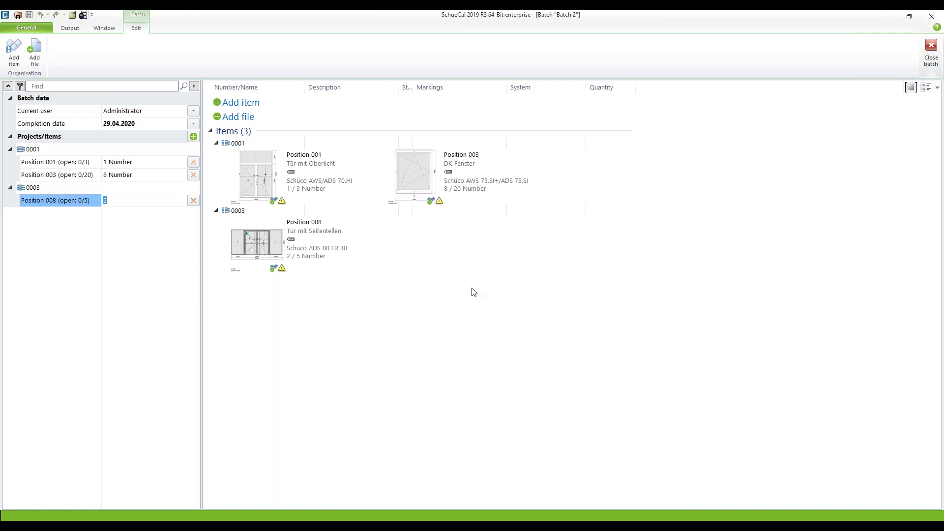
click(929, 57)
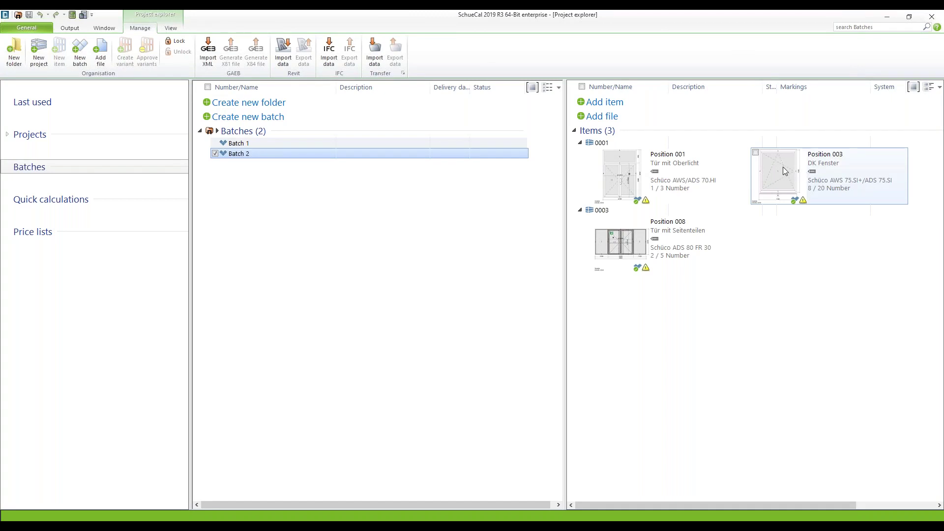
Deselect Batch 2 and select Batch 1 to list its four items.
click(312, 229)
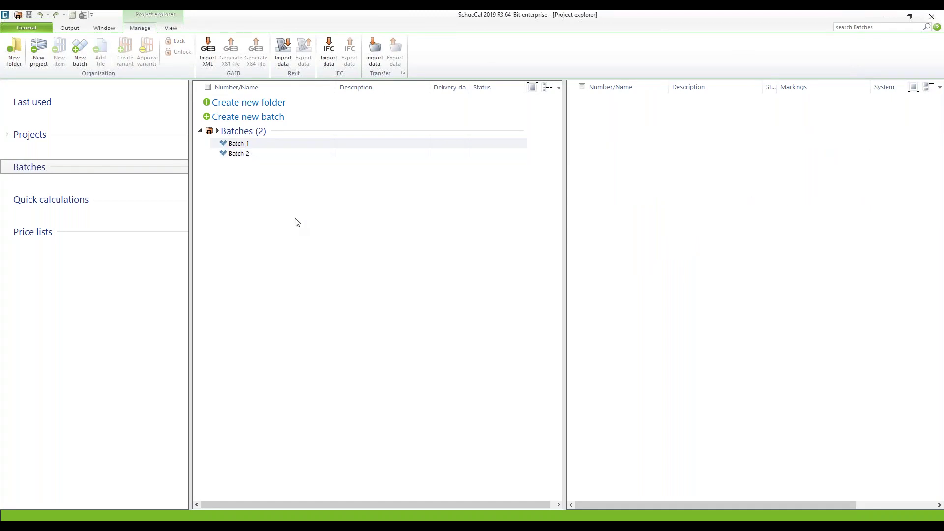
click(248, 146)
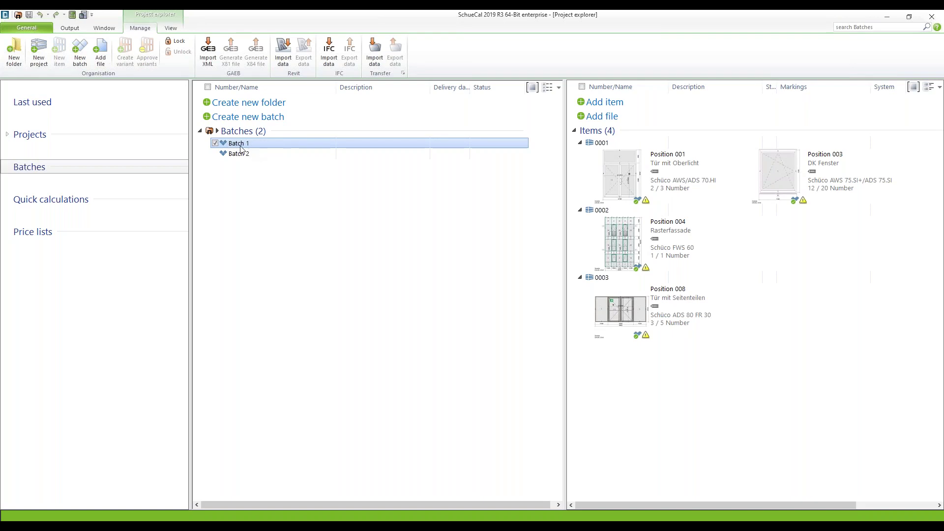
Create Batch 1's quantity list with its message, coating-plan and error lists, totalling 3 302,20 €.
click(78, 31)
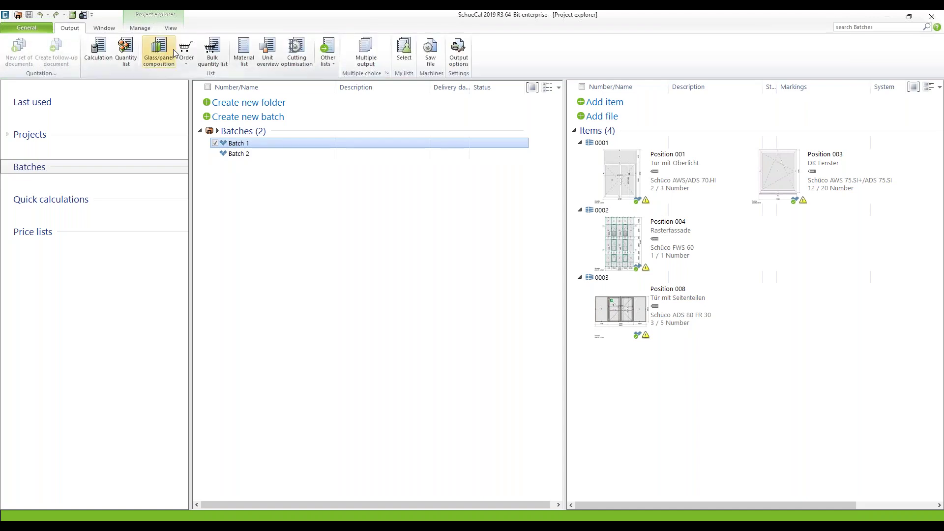
click(126, 49)
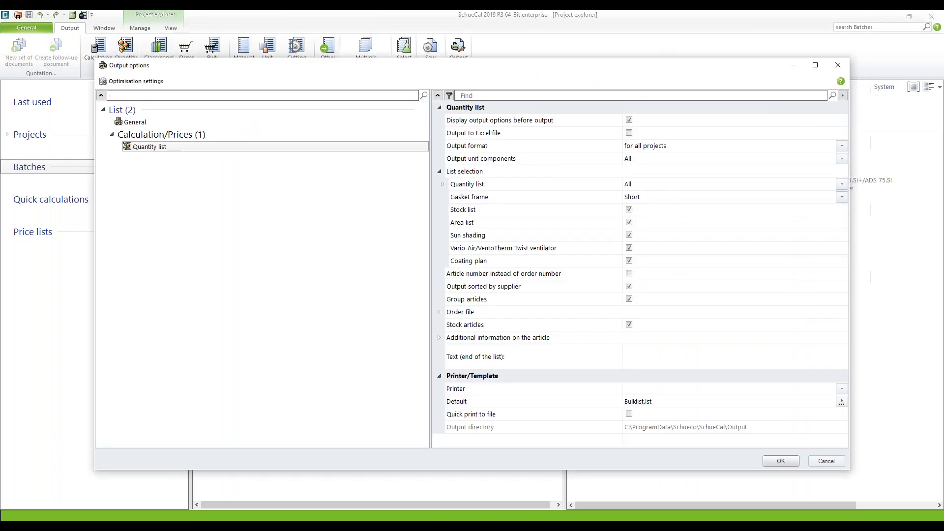
click(782, 461)
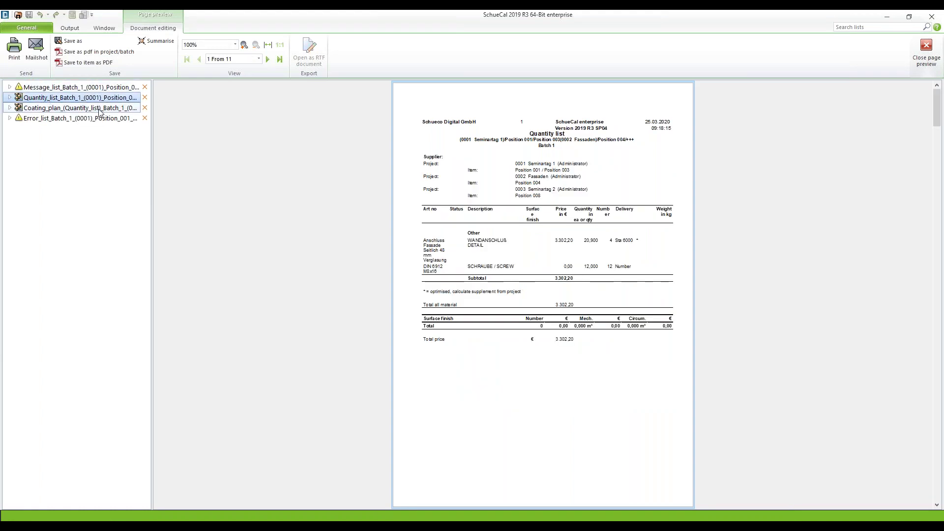
Review the Batch 1 quantity list pages at 200% zoom, then close the page preview.
click(268, 45)
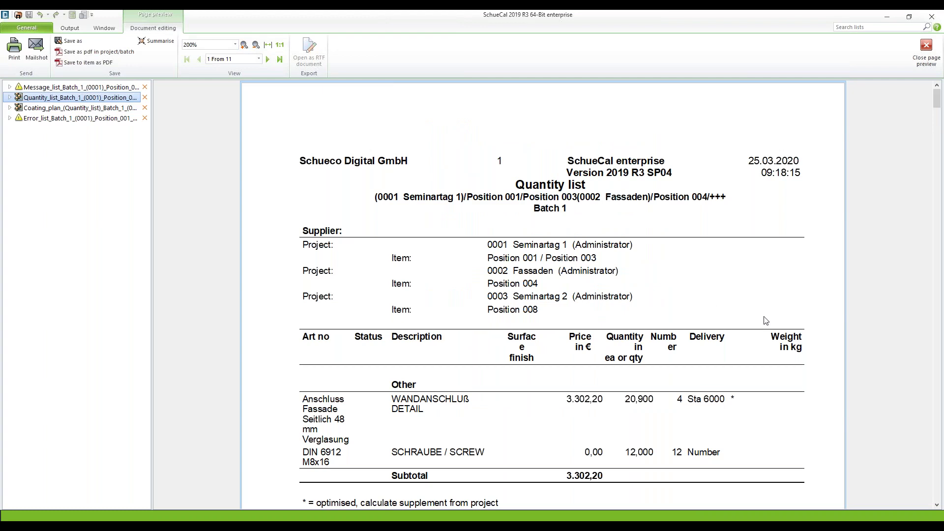
scroll(798, 327, down, 6)
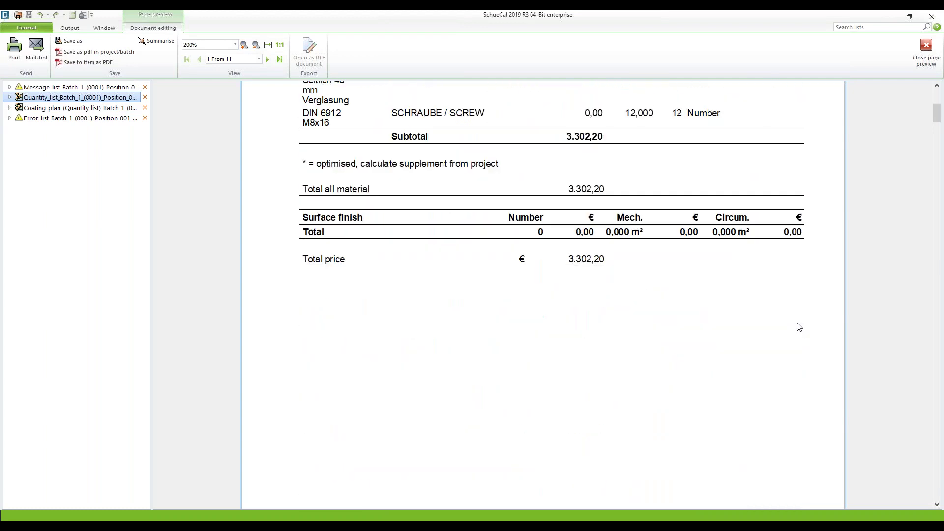
scroll(799, 327, down, 10)
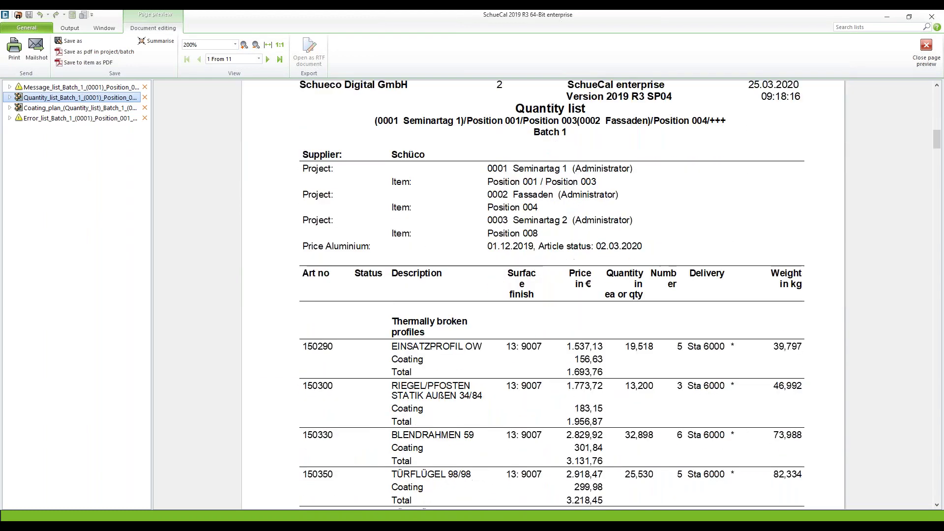
scroll(798, 327, down, 4)
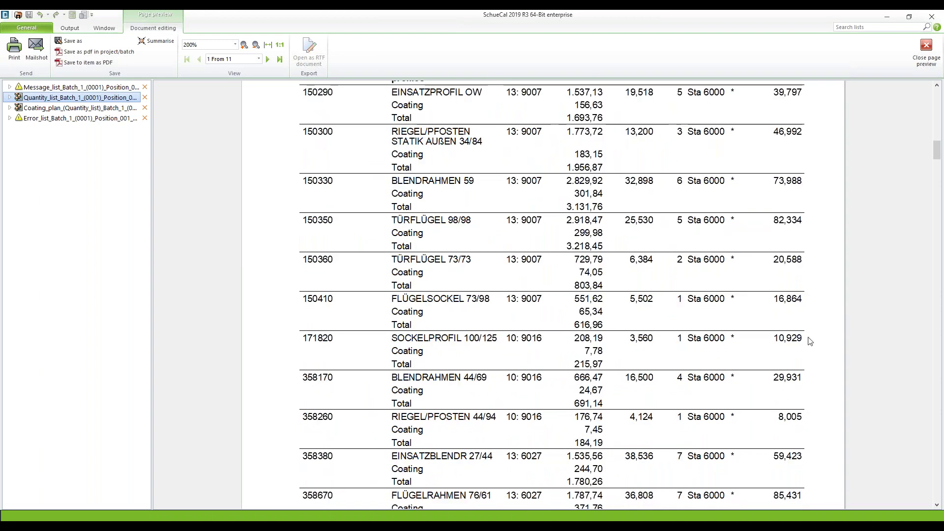
click(922, 52)
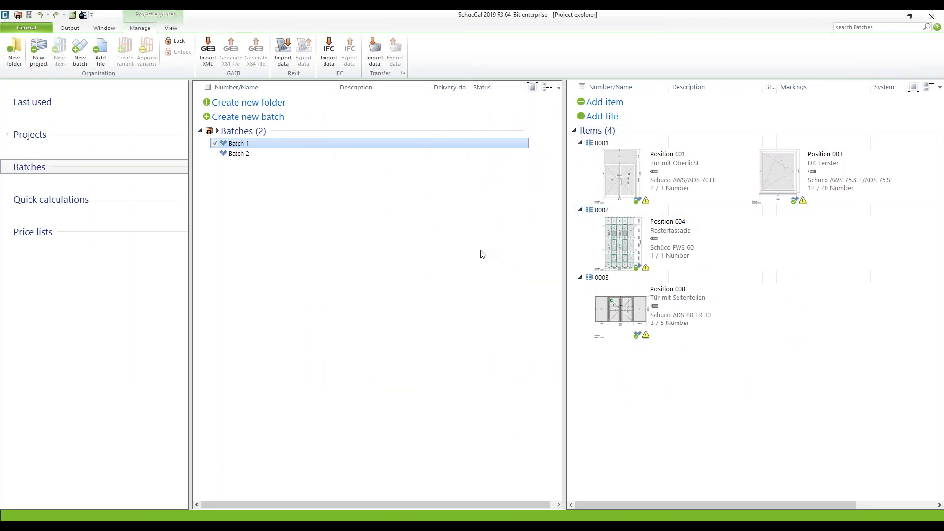
Switch to the PowerPoint slide show about batches with Alt+Tab.
key(alt+Tab)
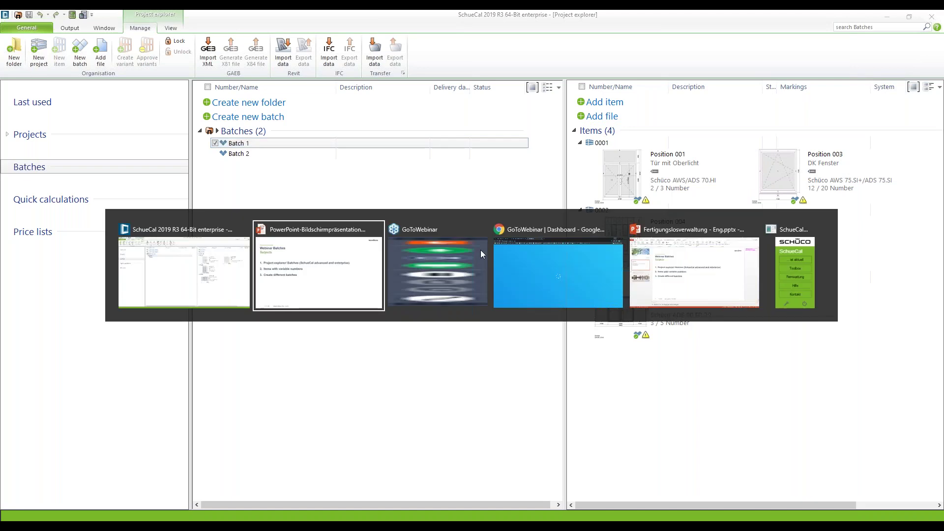